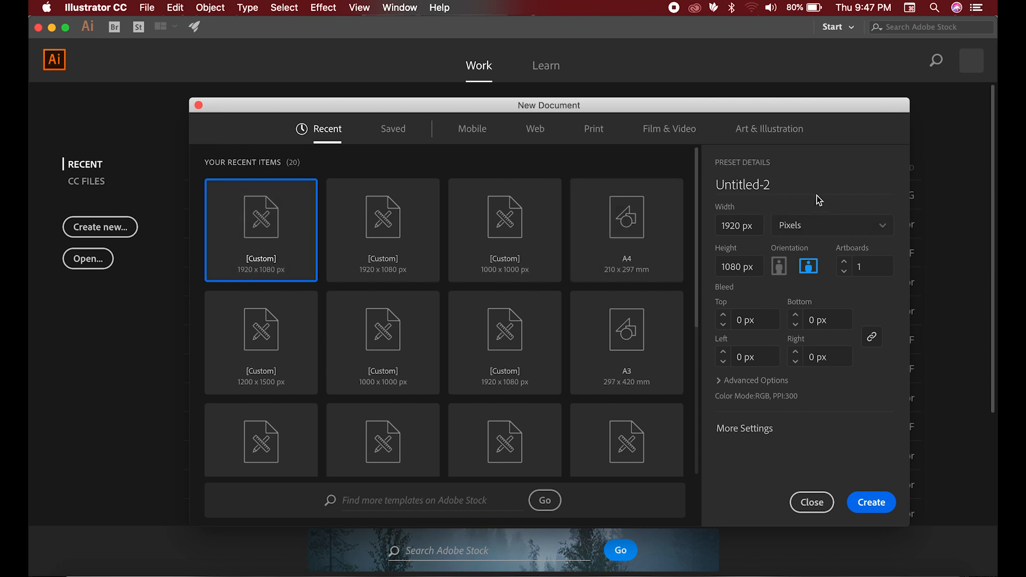
- Create a 1920 x 1080 px document named "BMW logo design"
{"action": "type", "text": "BMW logo design"}
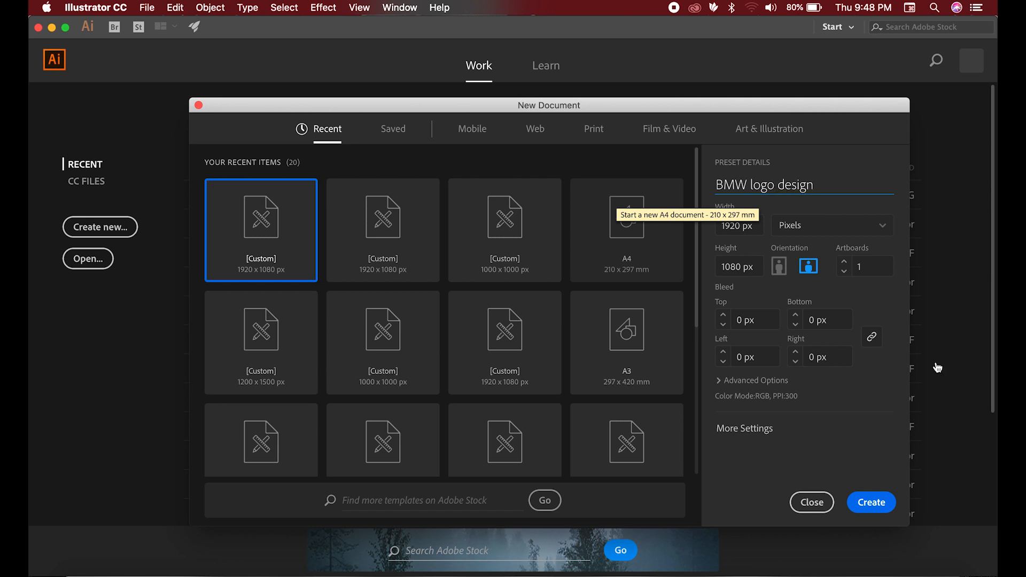
{"action": "left_click", "coordinate": [874, 501]}
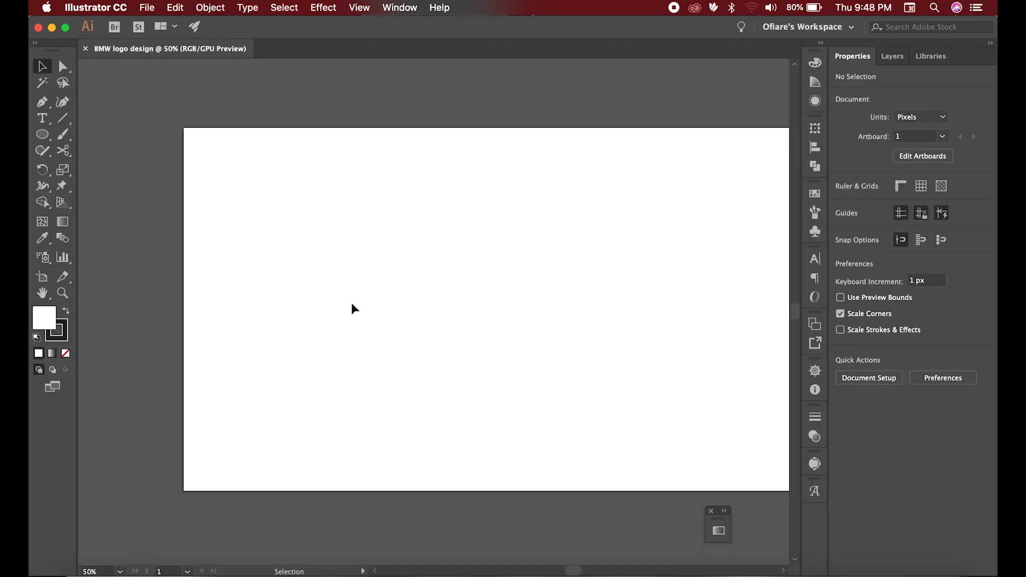
- Bring bmw_2020_logo_white.png from the Downloads folder into the BMW logo design document in Illustrator
{"action": "key", "text": "super+Tab"}
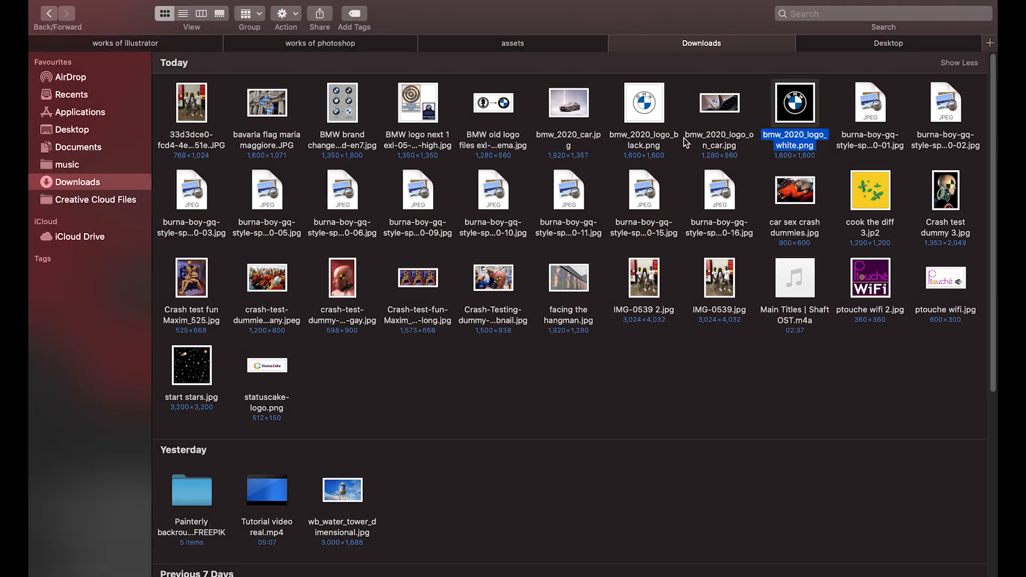
{"action": "left_click", "coordinate": [657, 116]}
{"action": "left_click_drag", "start_coordinate": [795, 102], "coordinate": [372, 361]}
{"action": "key", "text": "super+Tab"}
- Scale the placed logo image to about 572 px square, embed it and position it in the artboard's left half
{"action": "left_click_drag", "start_coordinate": [644, 81], "coordinate": [519, 287]}
{"action": "left_click_drag", "start_coordinate": [418, 359], "coordinate": [375, 286]}
{"action": "left_click_drag", "start_coordinate": [390, 215], "coordinate": [419, 186]}
{"action": "left_click", "coordinate": [867, 323]}
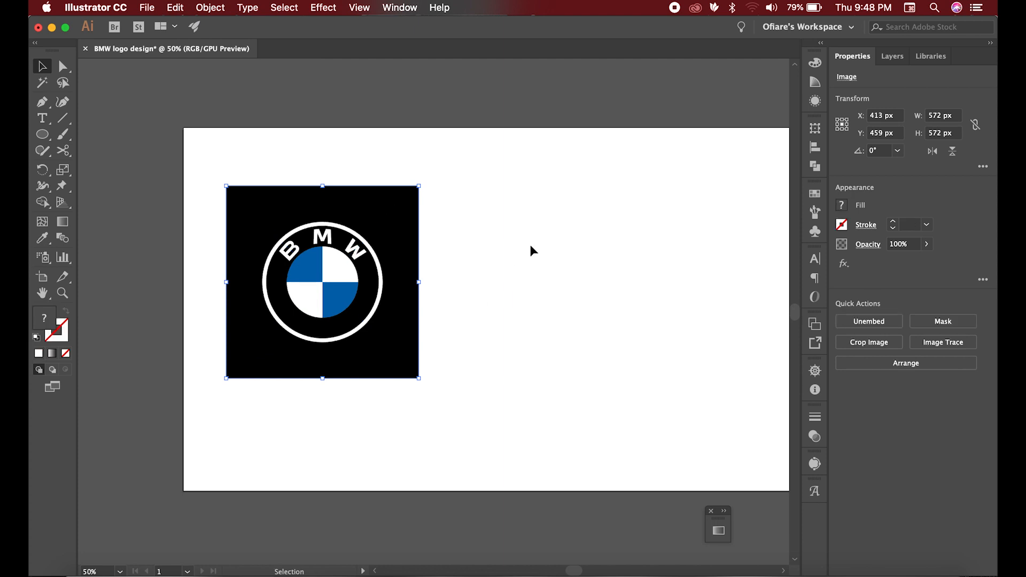
{"action": "left_click_drag", "start_coordinate": [374, 286], "coordinate": [373, 306]}
{"action": "left_click", "coordinate": [475, 294]}
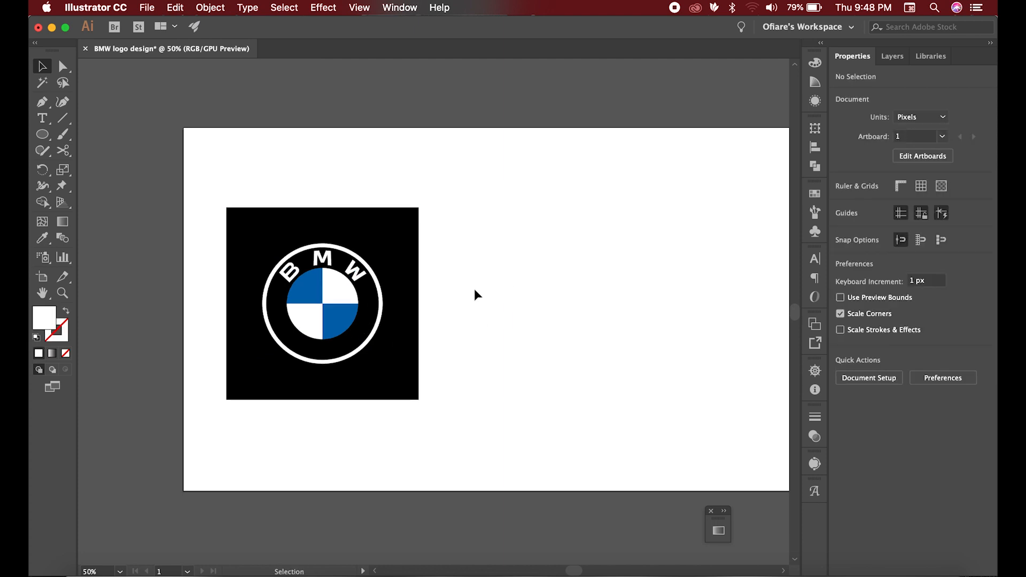
- Try a 58% opacity on the reference logo image and undo the change
{"action": "left_click", "coordinate": [417, 311]}
{"action": "left_click", "coordinate": [460, 295]}
{"action": "left_click", "coordinate": [352, 338]}
{"action": "left_click", "coordinate": [446, 317]}
{"action": "left_click_drag", "start_coordinate": [326, 285], "coordinate": [342, 329]}
{"action": "left_click", "coordinate": [386, 343]}
{"action": "left_click", "coordinate": [927, 246]}
{"action": "left_click_drag", "start_coordinate": [907, 264], "coordinate": [904, 264]}
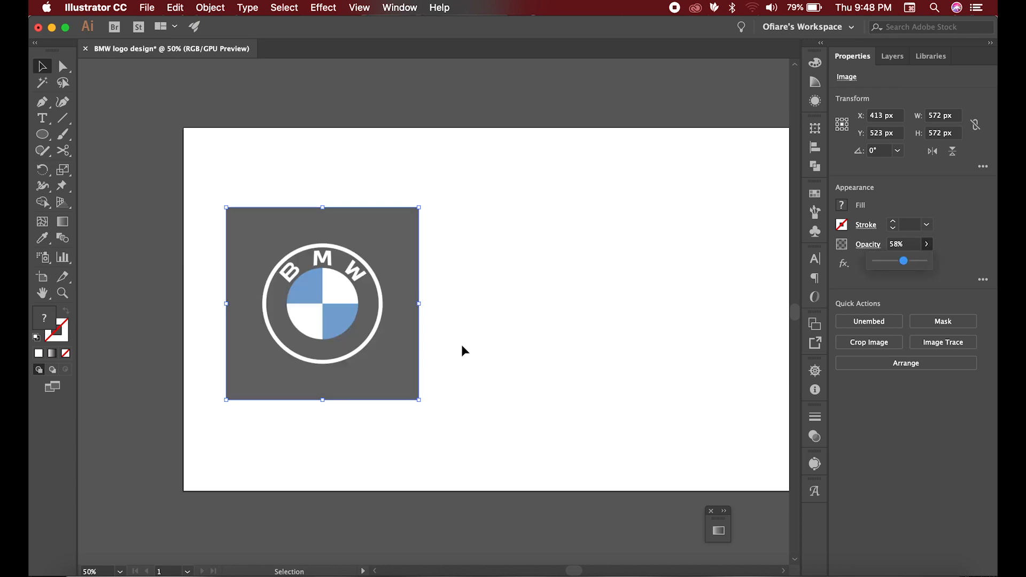
{"action": "key", "text": "super+z"}
{"action": "left_click", "coordinate": [496, 284]}
{"action": "left_click", "coordinate": [360, 304]}
{"action": "key", "text": "super+shift+a"}
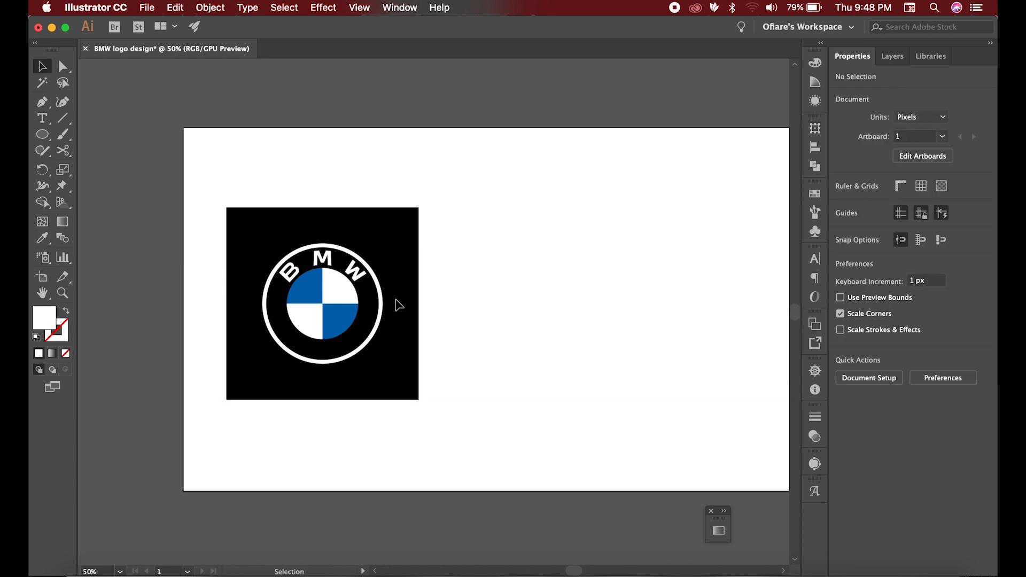
- Show the rulers and add horizontal guides at the top of the white ring's outer edge, its inner edge and the blue-and-white circle
{"action": "key", "text": "super+r"}
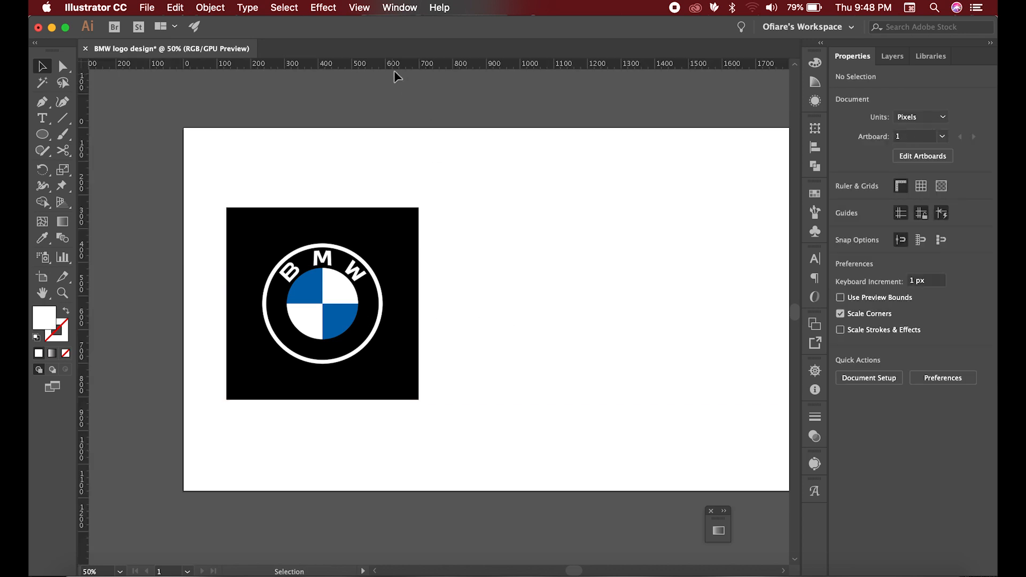
{"action": "left_click_drag", "start_coordinate": [399, 63], "coordinate": [366, 243]}
{"action": "scroll", "coordinate": [302, 231], "scroll_direction": "up", "scroll_amount": 6}
{"action": "left_click_drag", "start_coordinate": [458, 319], "coordinate": [470, 352]}
{"action": "scroll", "coordinate": [470, 350], "scroll_direction": "down", "scroll_amount": 5}
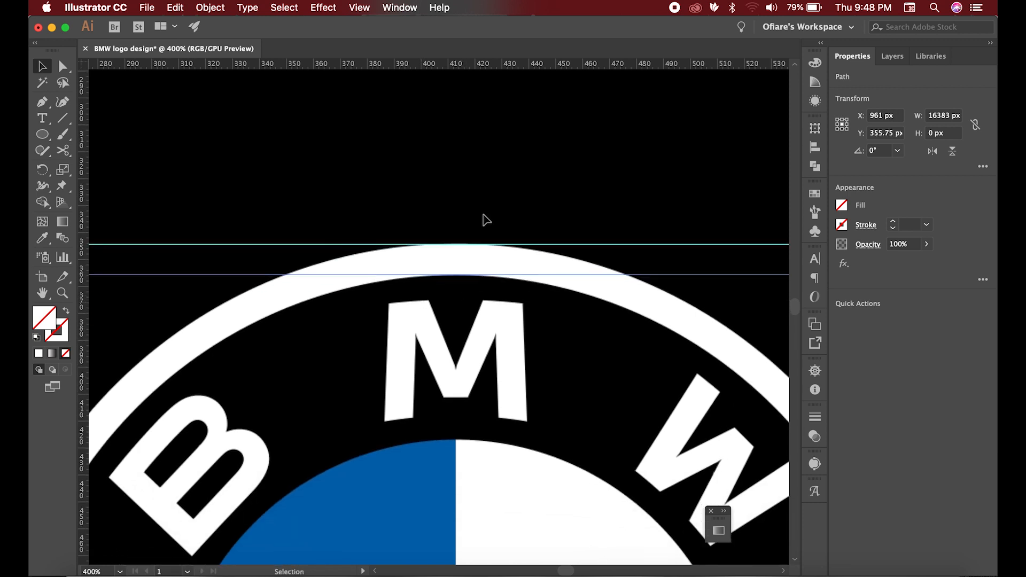
{"action": "left_click_drag", "start_coordinate": [470, 144], "coordinate": [469, 311]}
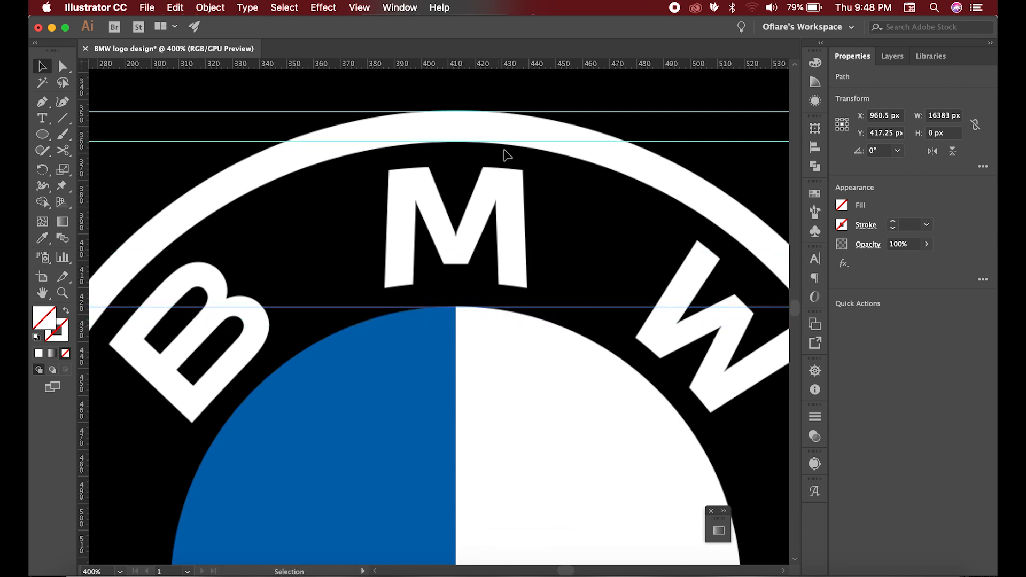
- Copy the two white-ring guides down to the inner and outer edges at the bottom of the ring
{"action": "left_click", "coordinate": [487, 142]}
{"action": "left_click", "coordinate": [504, 111], "text": "shift"}
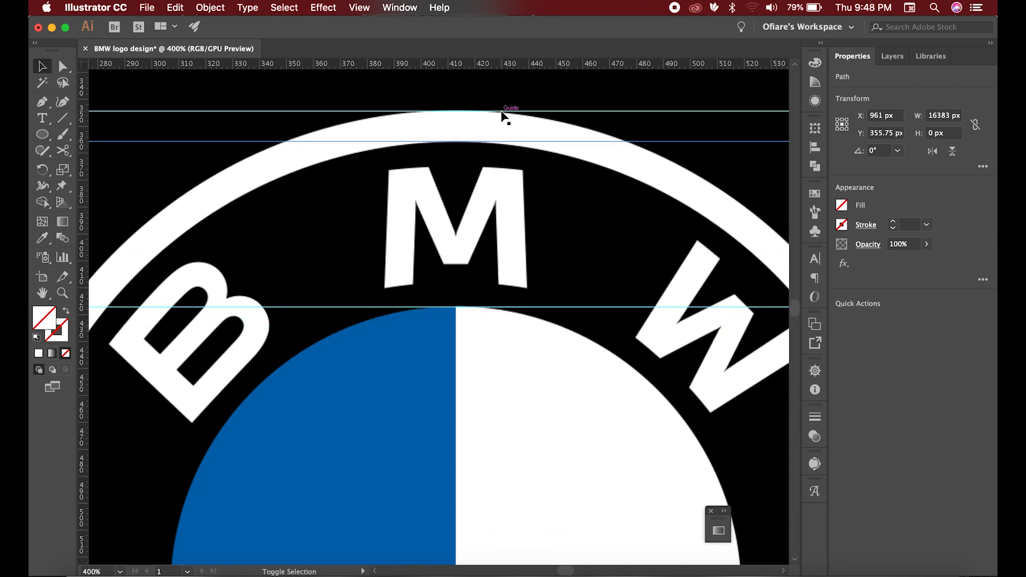
{"action": "key", "text": "super+minus"}
{"action": "key", "text": "super+minus"}
{"action": "left_click", "coordinate": [467, 145], "text": "shift"}
{"action": "left_click_drag", "start_coordinate": [470, 149], "coordinate": [472, 550]}
{"action": "scroll", "coordinate": [479, 524], "scroll_direction": "down", "scroll_amount": 5}
{"action": "left_click_drag", "start_coordinate": [483, 400], "coordinate": [455, 487]}
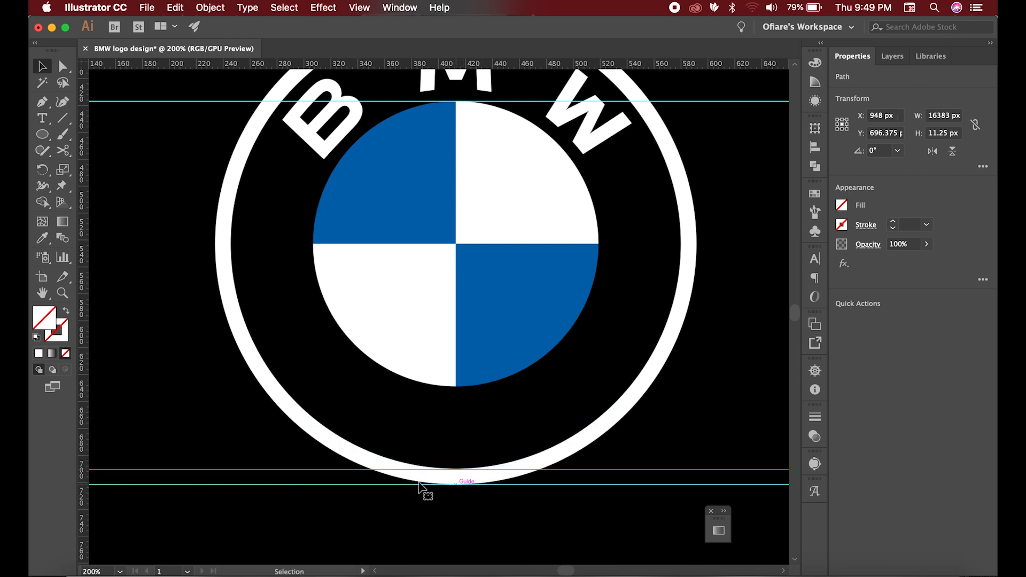
{"action": "key", "text": "super+minus"}
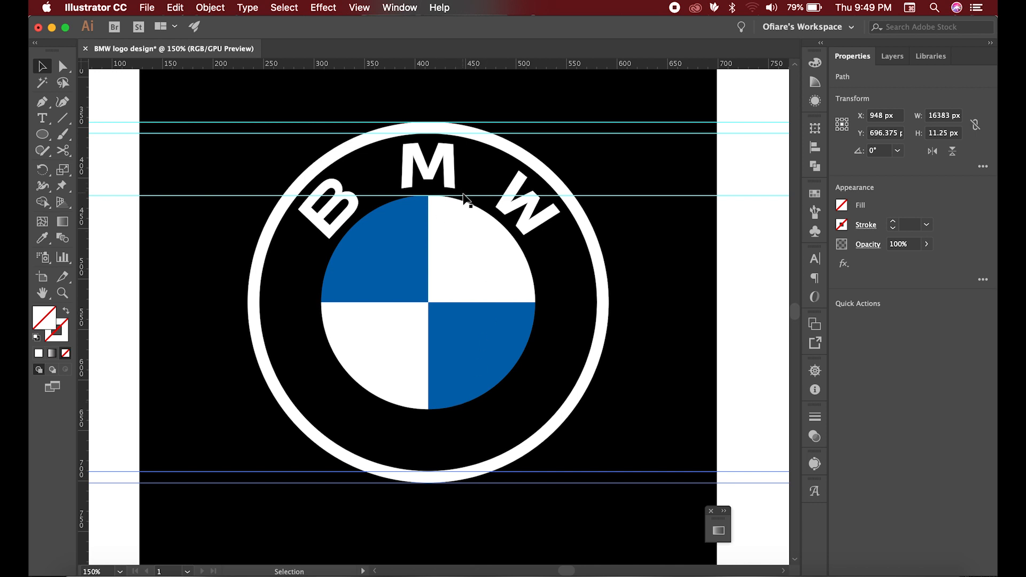
- Copy the inner circle's guide to the horizontal centre line of the logo at Y 523 px
{"action": "left_click_drag", "start_coordinate": [463, 196], "coordinate": [446, 306]}
{"action": "scroll", "coordinate": [302, 390], "scroll_direction": "down", "scroll_amount": 3}
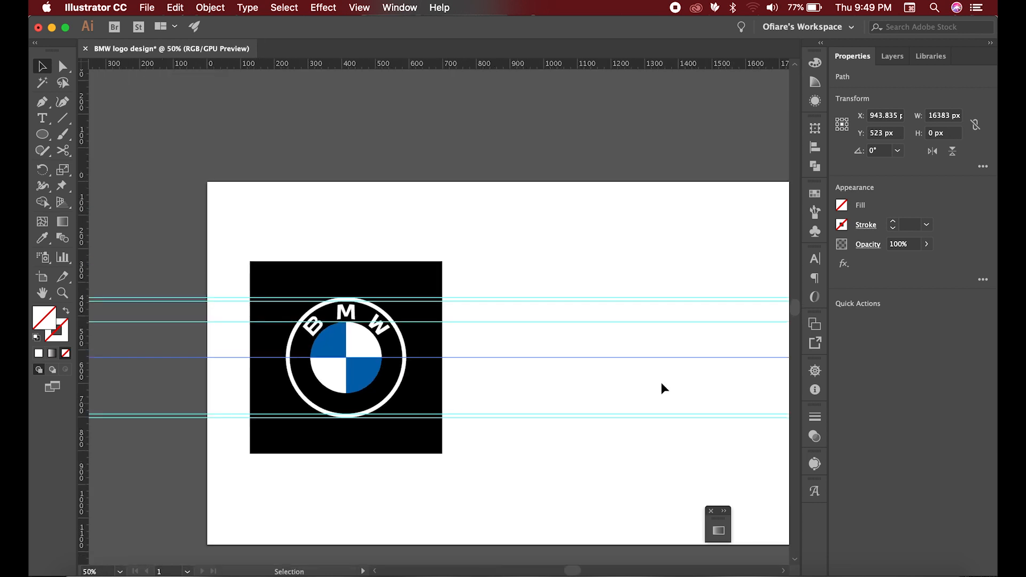
{"action": "left_click", "coordinate": [613, 371]}
{"action": "left_click_drag", "start_coordinate": [552, 236], "coordinate": [617, 467]}
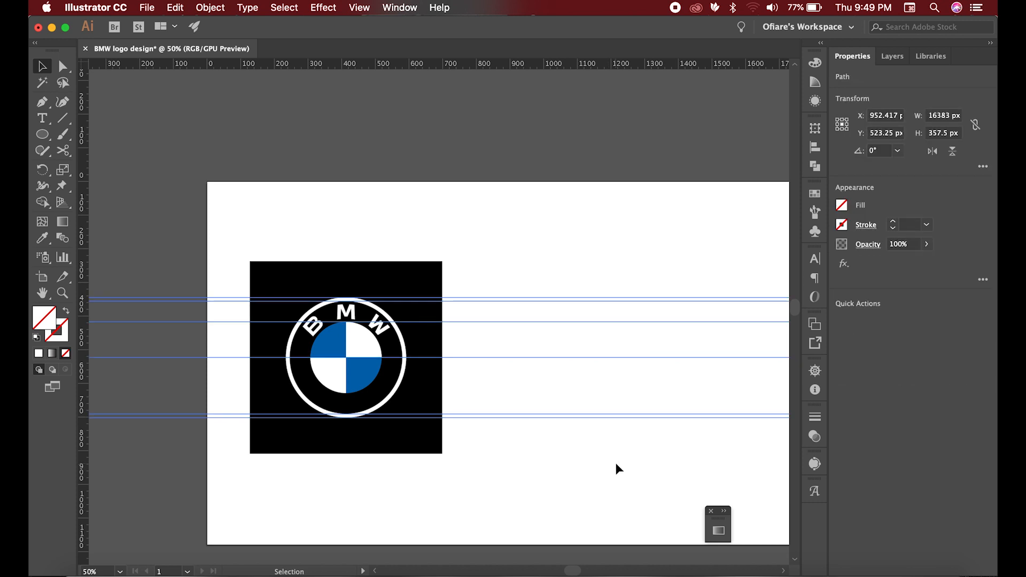
{"action": "left_click", "coordinate": [616, 464]}
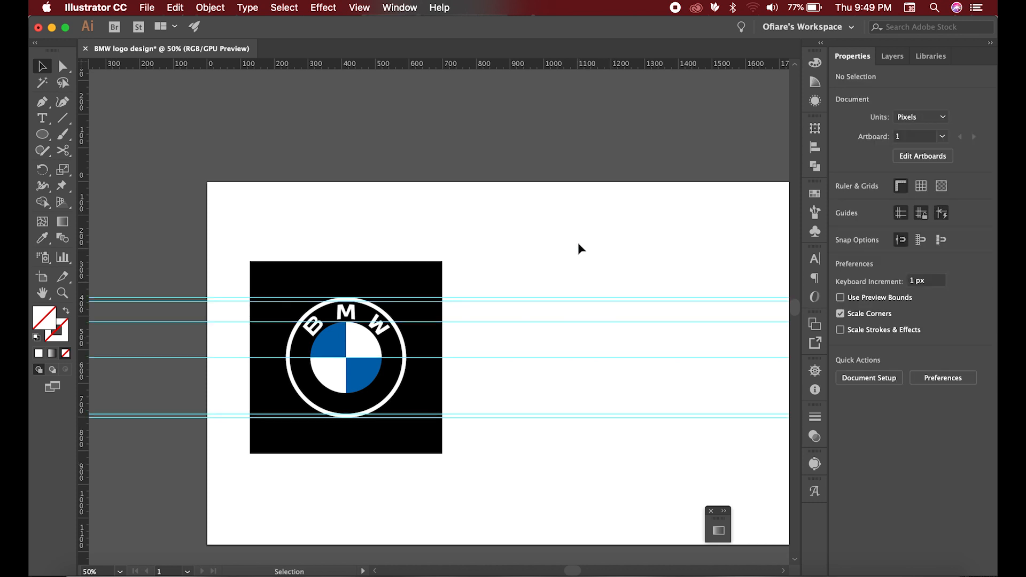
- Draw a circle about 212 px wide beside the reference image, centred on the middle guide and reaching the inner circle's guide
{"action": "scroll", "coordinate": [401, 350], "scroll_direction": "down", "scroll_amount": 1}
{"action": "scroll", "coordinate": [646, 376], "scroll_direction": "up", "scroll_amount": 1}
{"action": "left_click_drag", "start_coordinate": [42, 134], "coordinate": [123, 168]}
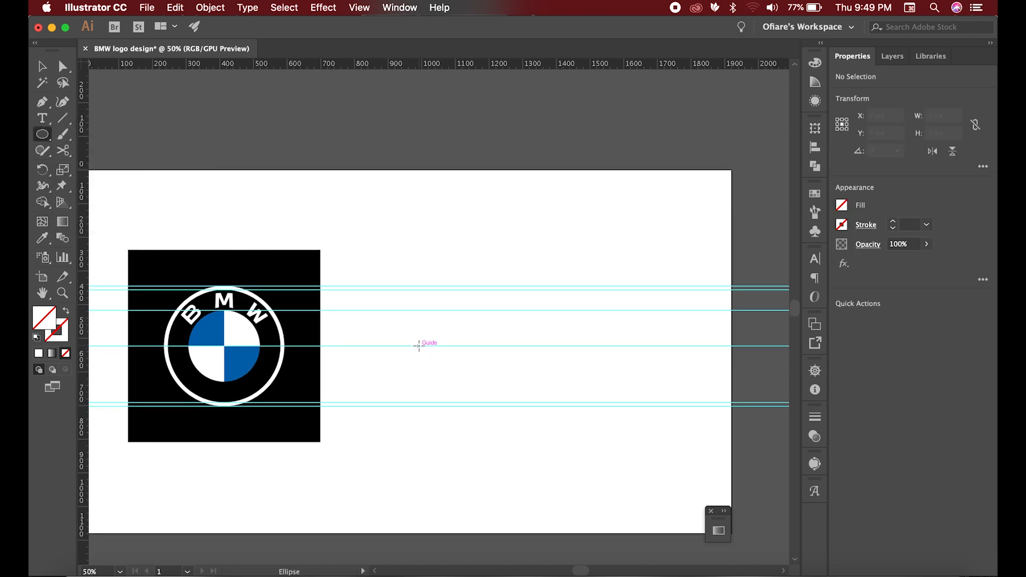
{"action": "left_click_drag", "start_coordinate": [419, 346], "coordinate": [455, 378]}
{"action": "key", "text": "super+equal"}
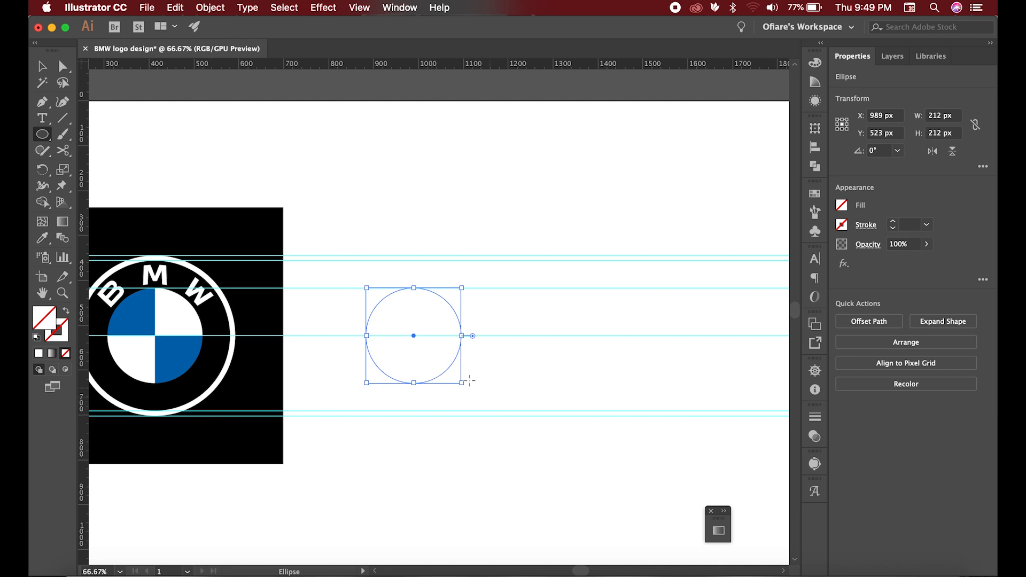
{"action": "key", "text": "super+equal"}
{"action": "scroll", "coordinate": [436, 365], "scroll_direction": "up", "scroll_amount": 3}
{"action": "scroll", "coordinate": [470, 376], "scroll_direction": "down", "scroll_amount": 3}
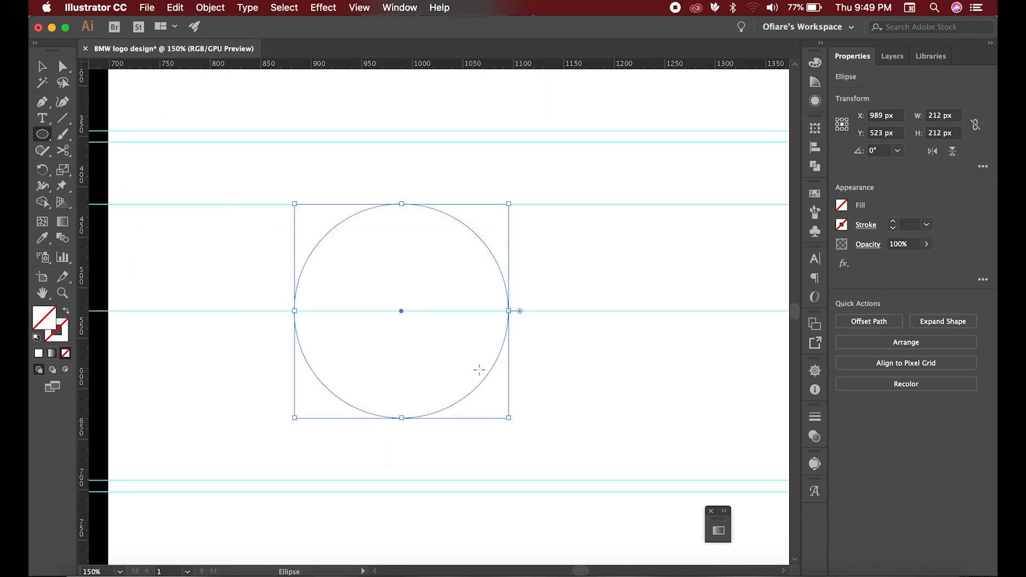
- Fill the new circle with the black sampled from the reference image
{"action": "key", "text": "v"}
{"action": "left_click", "coordinate": [490, 356]}
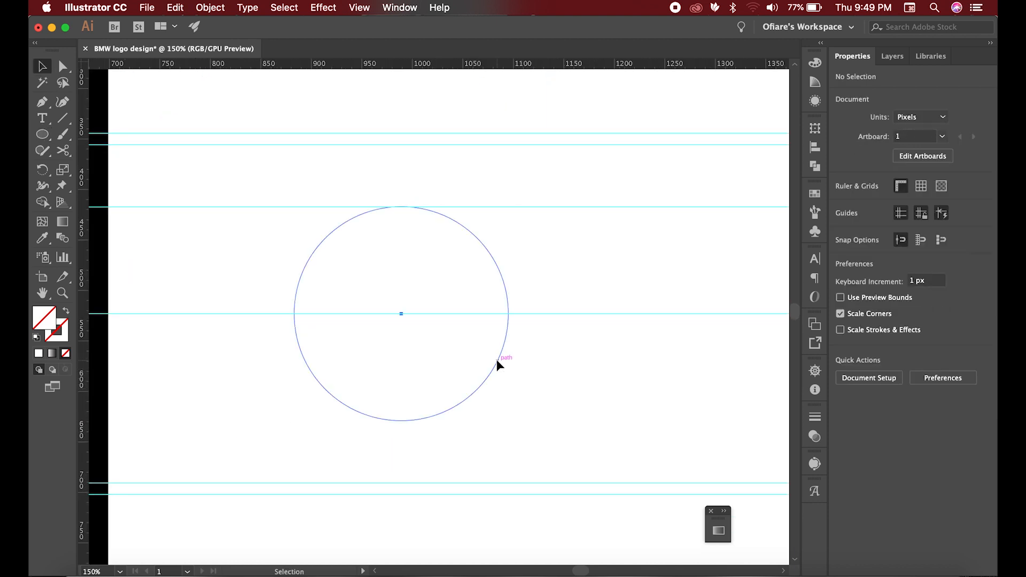
{"action": "left_click", "coordinate": [497, 362]}
{"action": "scroll", "coordinate": [581, 373], "scroll_direction": "down", "scroll_amount": 2}
{"action": "key", "text": "i"}
{"action": "left_click", "coordinate": [205, 388]}
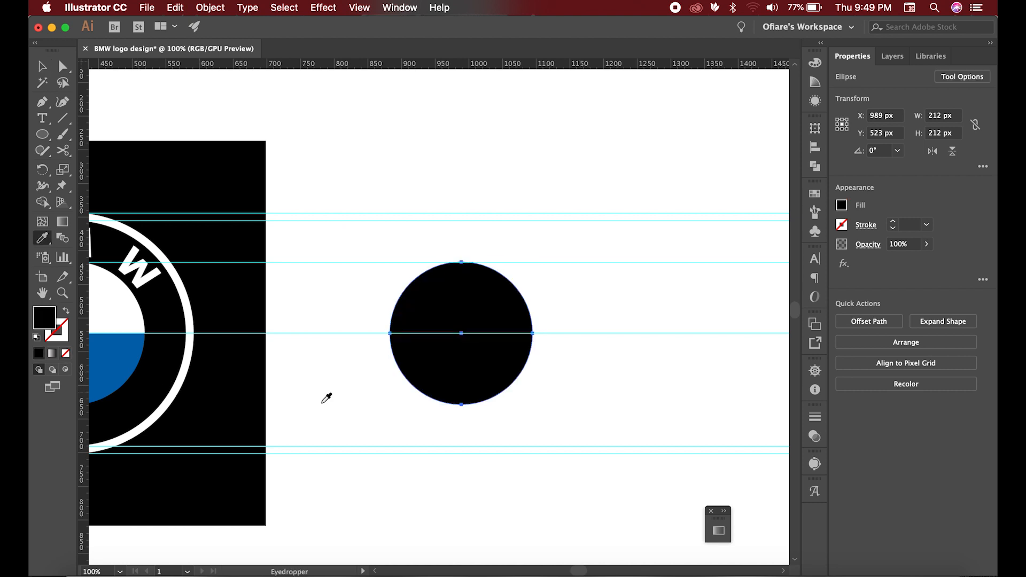
{"action": "key", "text": "v"}
{"action": "left_click", "coordinate": [558, 438]}
- Duplicate the black circle in place and enlarge the copy from its centre to about 336 px, matching the ring's inner-edge guides
{"action": "left_click", "coordinate": [488, 366]}
{"action": "key", "text": "super+c"}
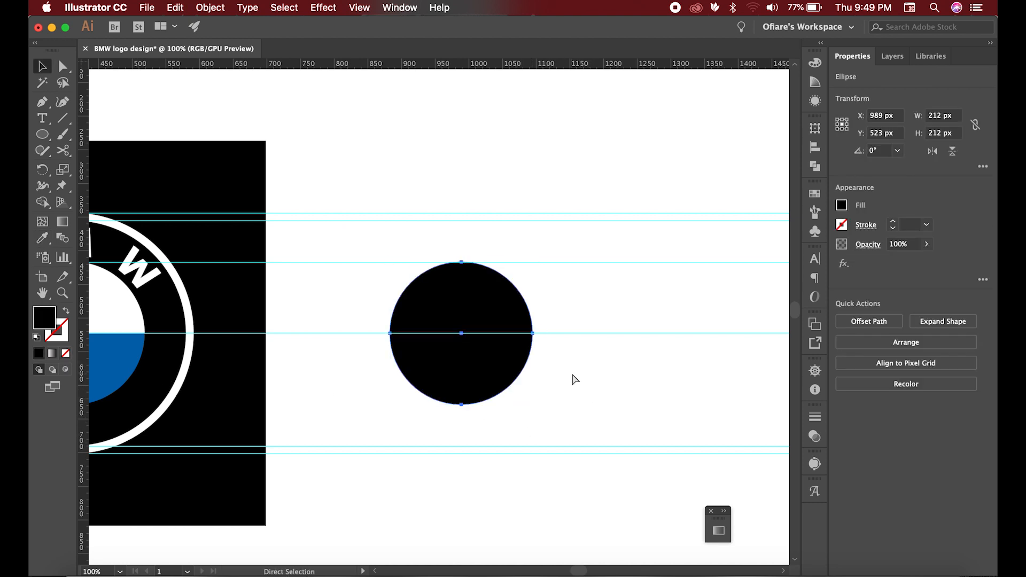
{"action": "key", "text": "super+f"}
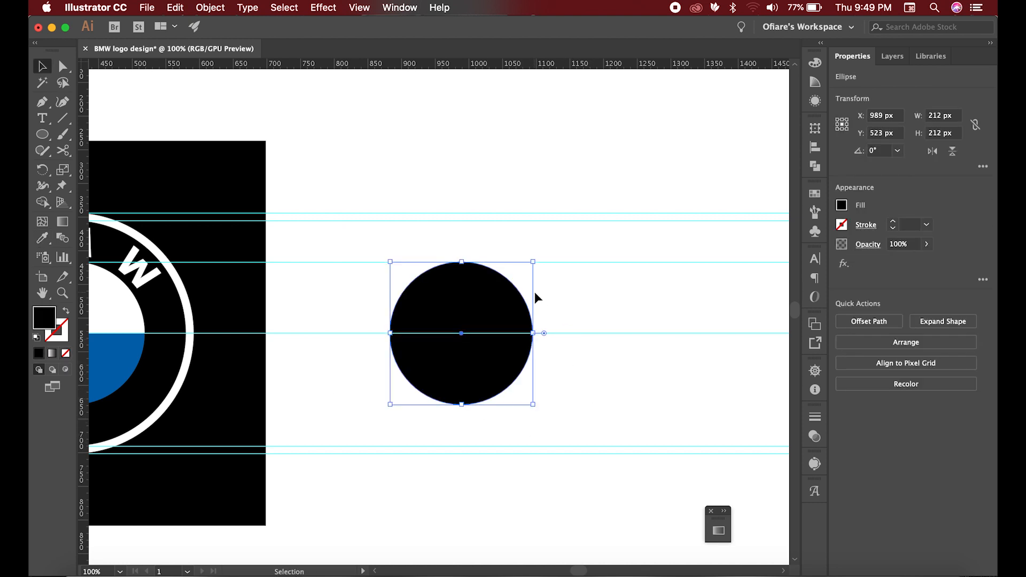
{"action": "left_click_drag", "start_coordinate": [534, 262], "coordinate": [576, 191]}
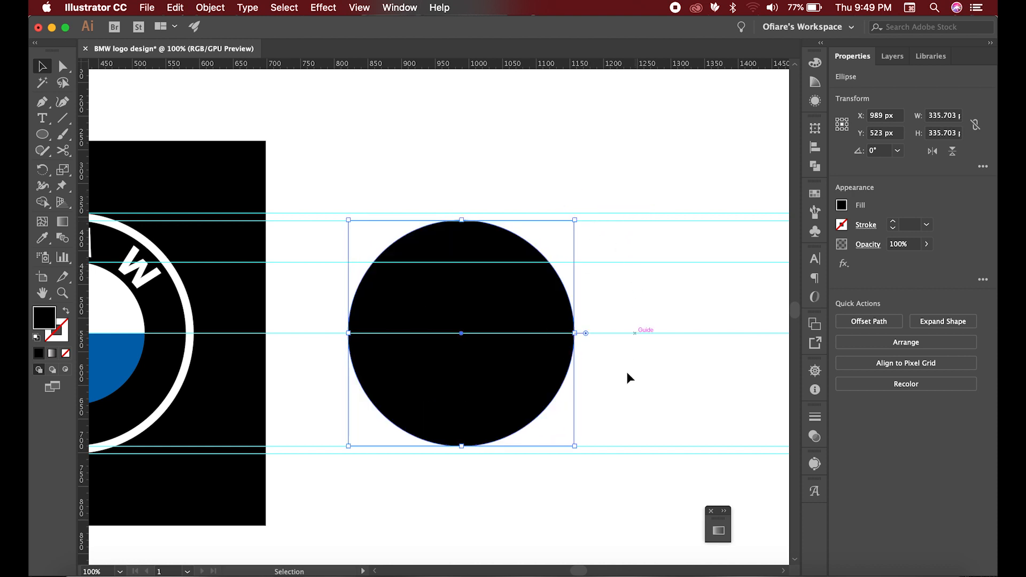
- Fill the enlarged circle with grey c0c0c0 and place it behind the small black circle
{"action": "key", "text": "super+c"}
{"action": "double_click", "coordinate": [48, 321]}
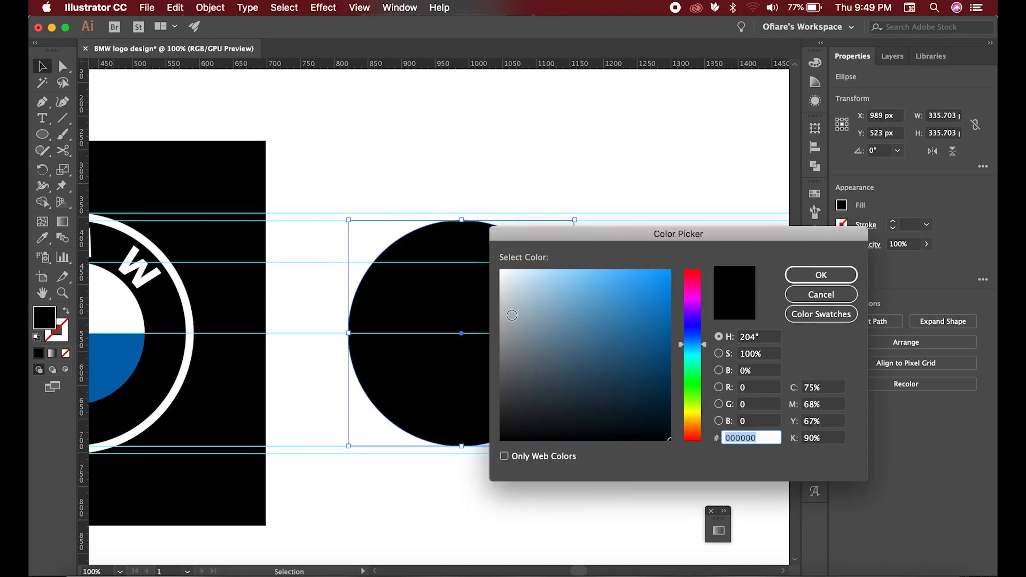
{"action": "type", "text": "c0c0c0"}
{"action": "left_click", "coordinate": [845, 275]}
{"action": "left_click", "coordinate": [639, 390]}
- Enlarge a copy of the grey circle from its centre to about 358 px, matching the ring's outer-edge guides
{"action": "left_click", "coordinate": [542, 382]}
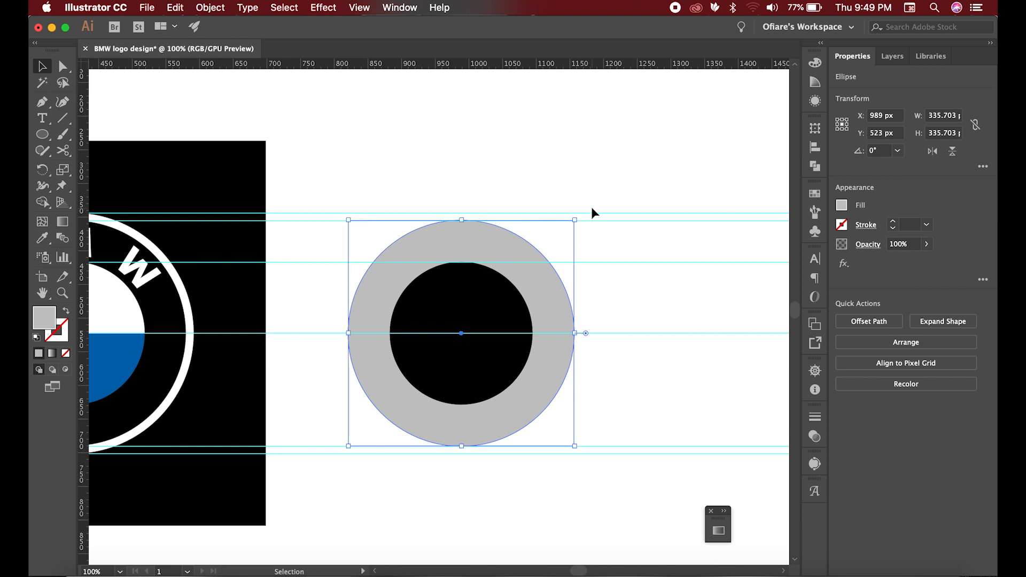
{"action": "mouse_move", "coordinate": [575, 220]}
{"action": "left_mouse_down"}
{"action": "mouse_move", "coordinate": [590, 197]}
{"action": "mouse_move", "coordinate": [584, 205]}
{"action": "left_mouse_up"}
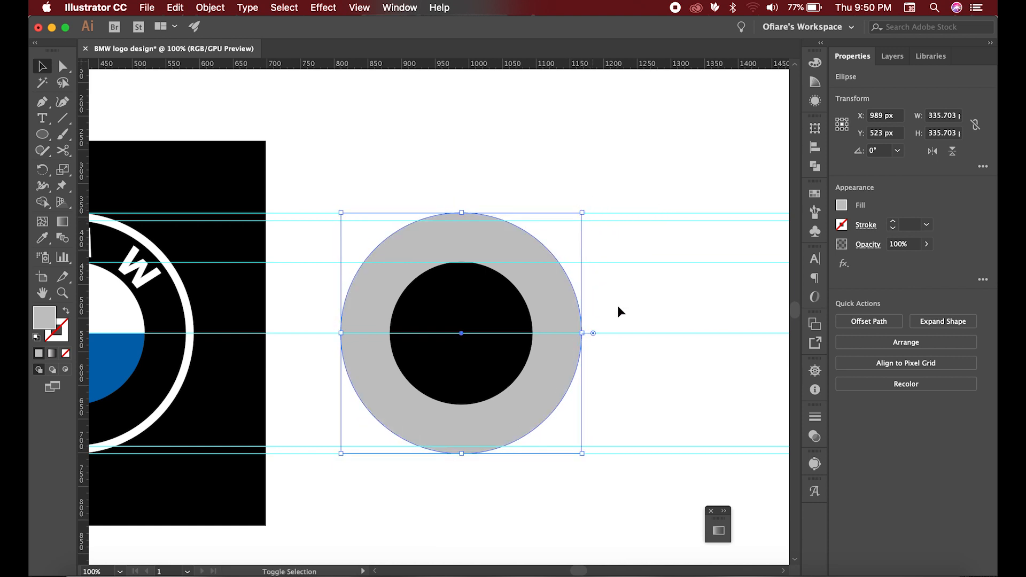
{"action": "left_click", "coordinate": [623, 293]}
- Fill the outermost circle with the black sampled from the small centre circle
{"action": "left_click", "coordinate": [588, 334]}
{"action": "key", "text": "i"}
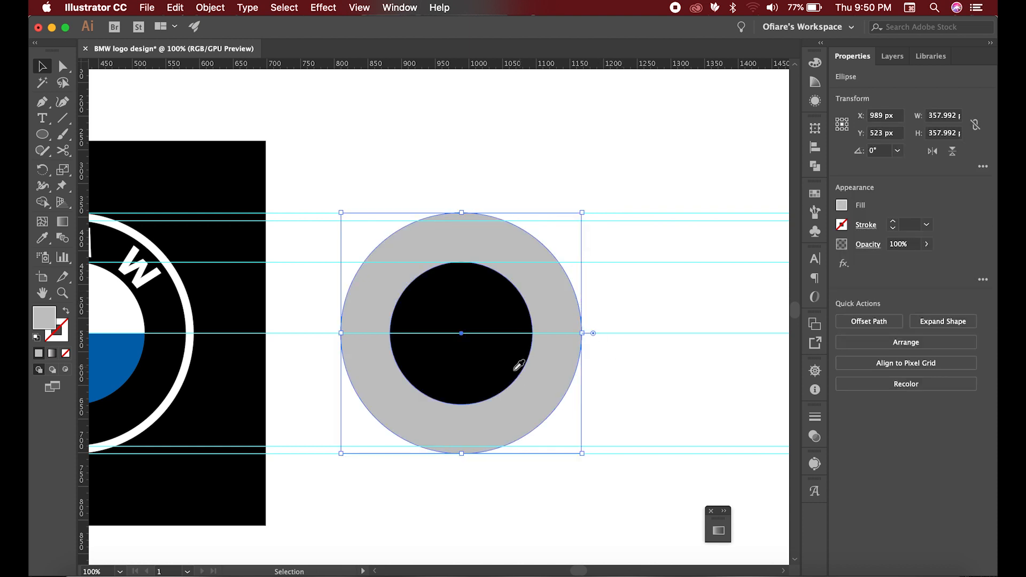
{"action": "left_click", "coordinate": [514, 370]}
{"action": "key", "text": "super+z"}
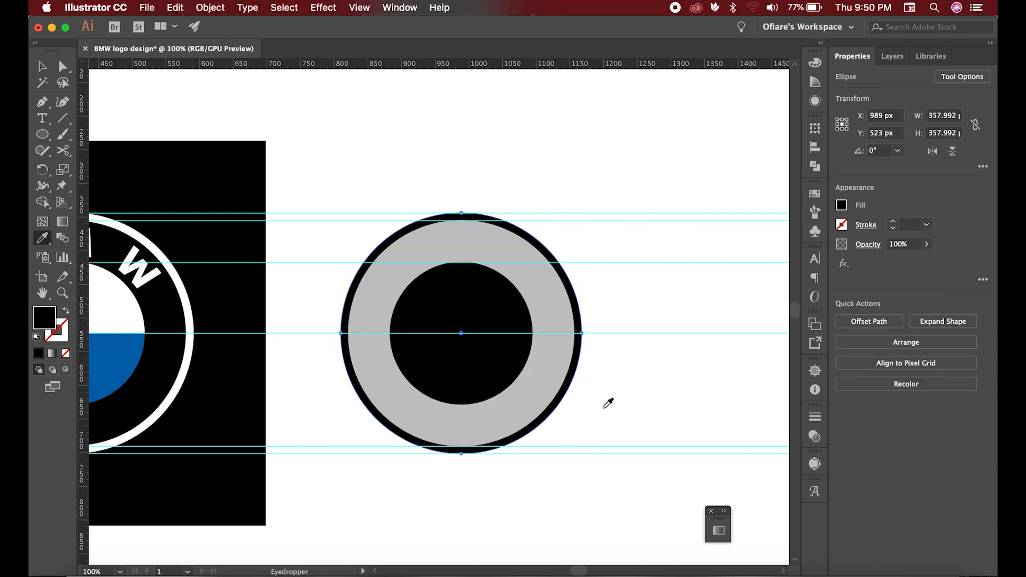
{"action": "key", "text": "v"}
{"action": "left_click", "coordinate": [591, 402]}
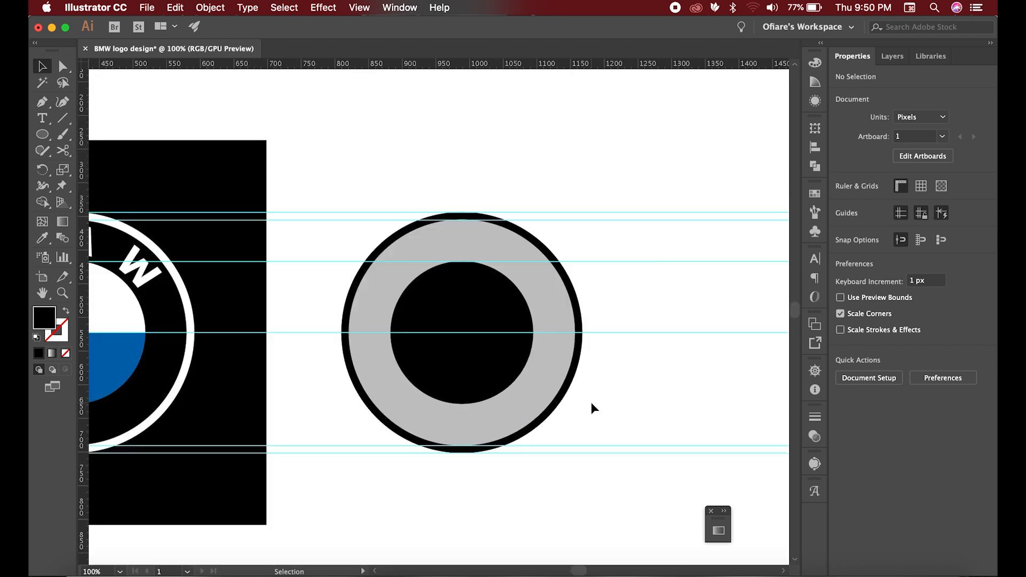
- Duplicate the centre circle, enlarge the copy to about 229 px and turn it into an unfilled circle with a 1 pt black stroke
{"action": "left_click", "coordinate": [493, 378]}
{"action": "key", "text": "super+c"}
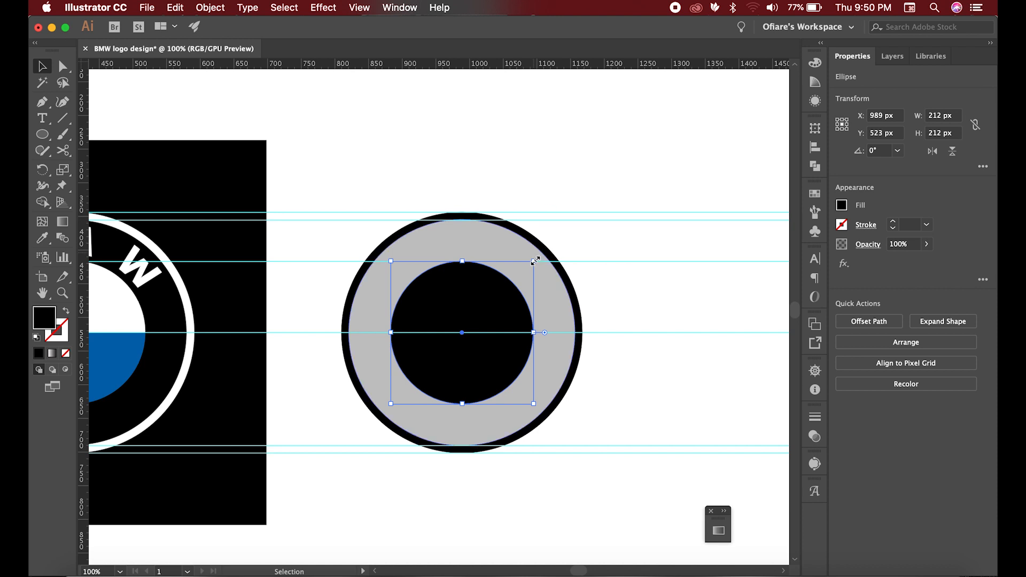
{"action": "left_click_drag", "start_coordinate": [535, 262], "coordinate": [539, 257]}
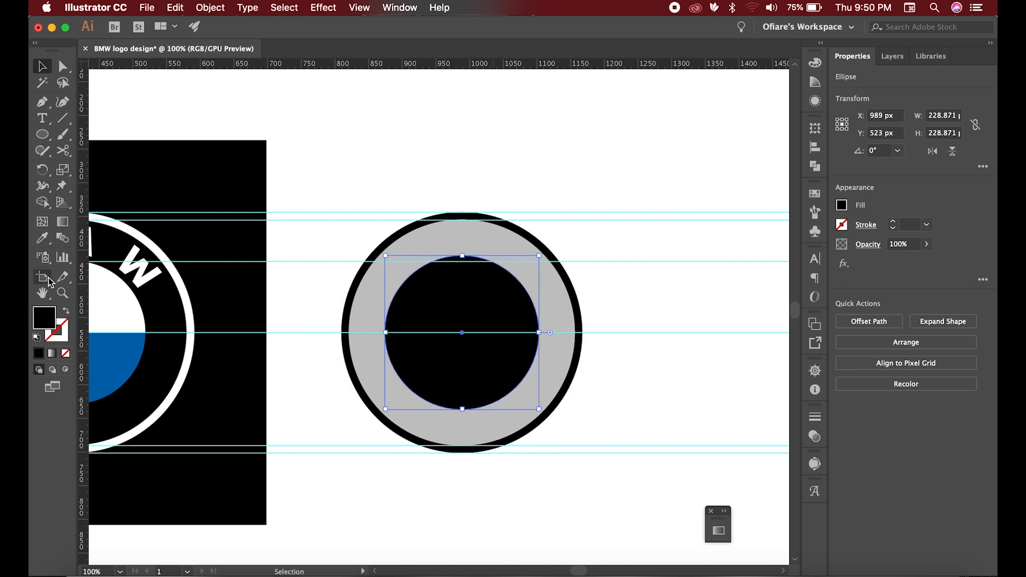
{"action": "left_click", "coordinate": [65, 311]}
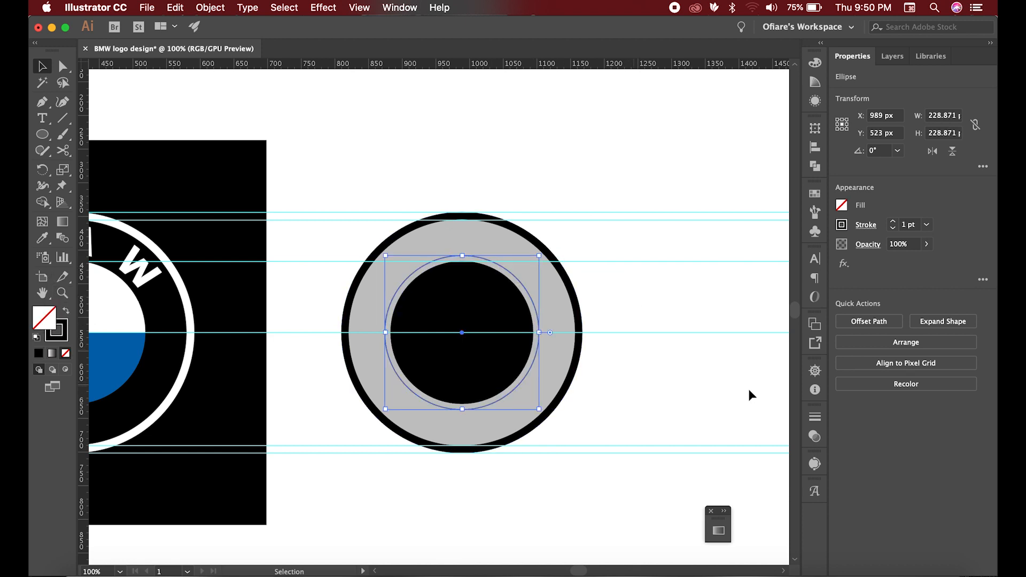
{"action": "left_click", "coordinate": [677, 381]}
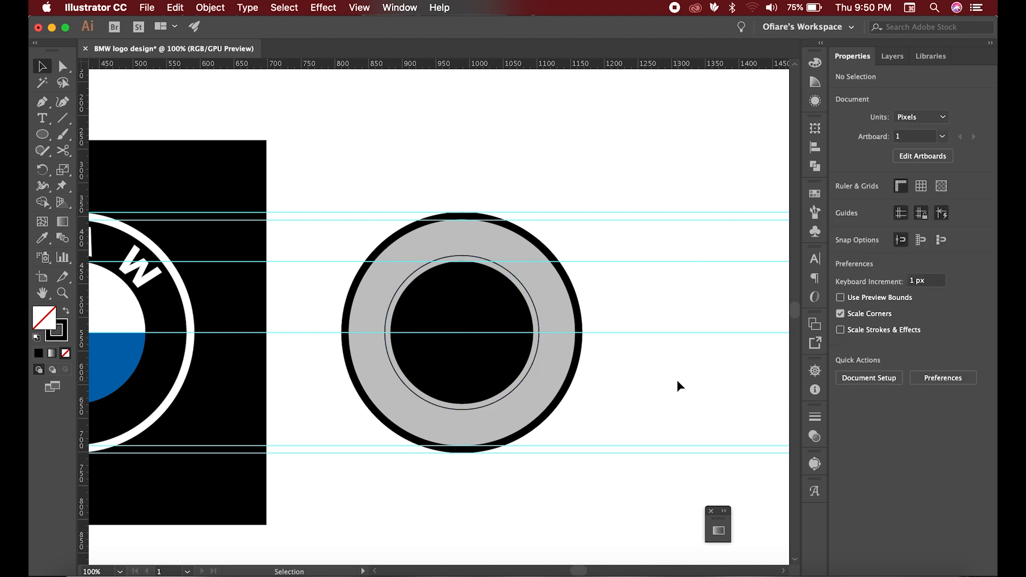
{"action": "left_click", "coordinate": [564, 309]}
{"action": "key", "text": "super+minus"}
{"action": "left_click", "coordinate": [589, 457]}
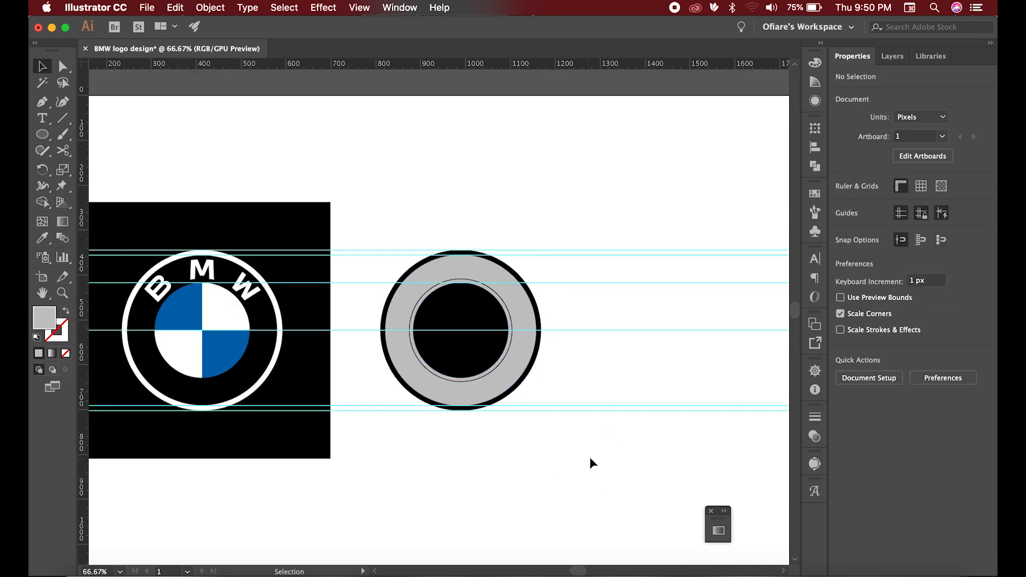
- Draw two black rectangles over the centre circle, one about 106 × 286 px on its left half and one about 277 × 142 px below its midline
{"action": "left_click", "coordinate": [473, 319]}
{"action": "left_click_drag", "start_coordinate": [42, 135], "coordinate": [106, 140]}
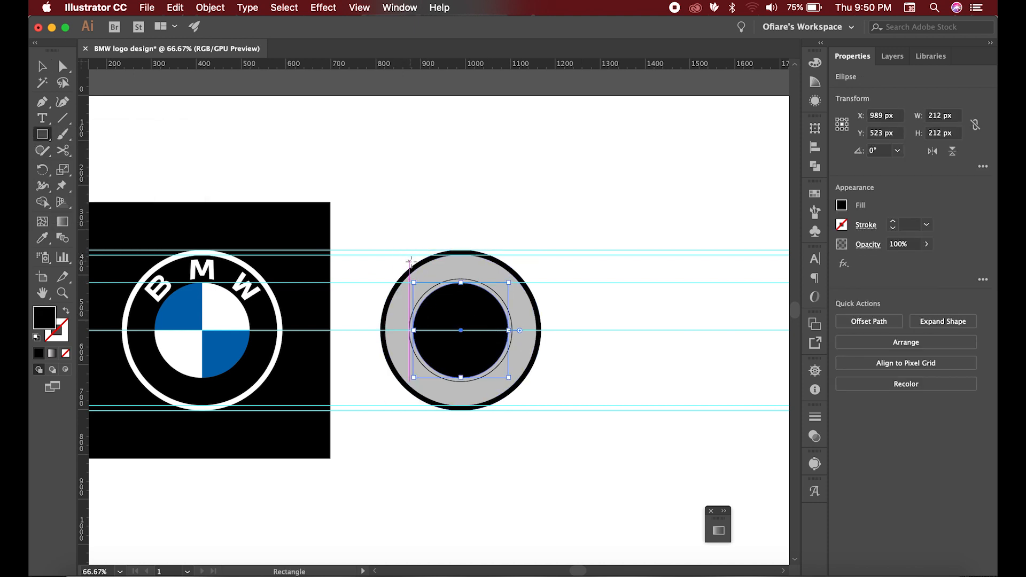
{"action": "mouse_move", "coordinate": [414, 265]}
{"action": "left_mouse_down"}
{"action": "mouse_move", "coordinate": [492, 401]}
{"action": "mouse_move", "coordinate": [461, 394]}
{"action": "left_mouse_up"}
{"action": "scroll", "coordinate": [494, 381], "scroll_direction": "up", "scroll_amount": 1}
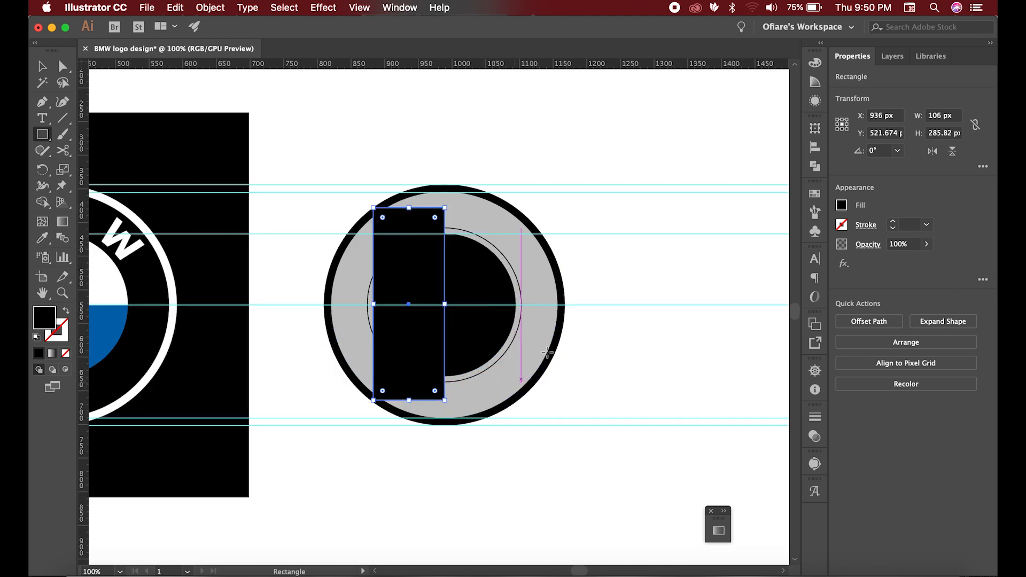
{"action": "key", "text": "v"}
{"action": "left_click", "coordinate": [43, 135]}
{"action": "mouse_move", "coordinate": [359, 305]}
{"action": "left_mouse_down"}
{"action": "mouse_move", "coordinate": [566, 389]}
{"action": "mouse_move", "coordinate": [556, 414]}
{"action": "mouse_move", "coordinate": [546, 400]}
{"action": "left_mouse_up"}
- Remove the rectangle areas outside the centre circle with the Shape Builder, keeping the divided pieces inside it
{"action": "key", "text": "v"}
{"action": "left_click", "coordinate": [477, 279], "text": "shift"}
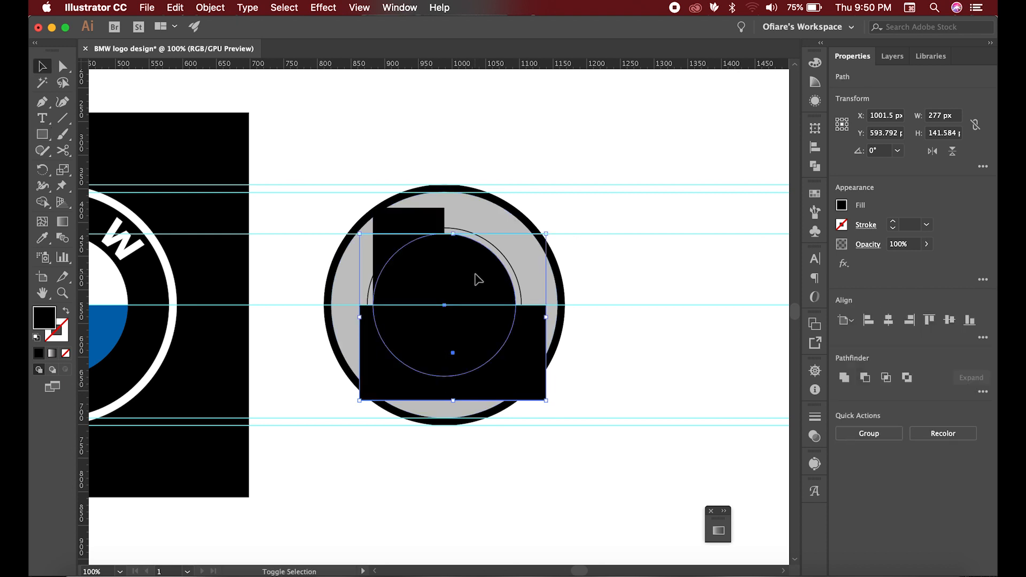
{"action": "left_click", "coordinate": [414, 260], "text": "shift"}
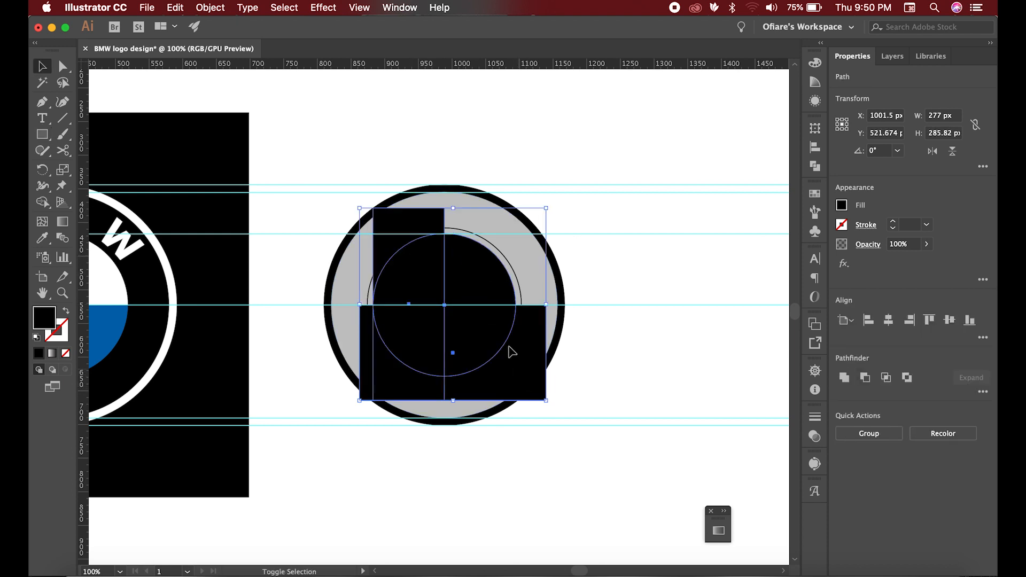
{"action": "key", "text": "shift+m"}
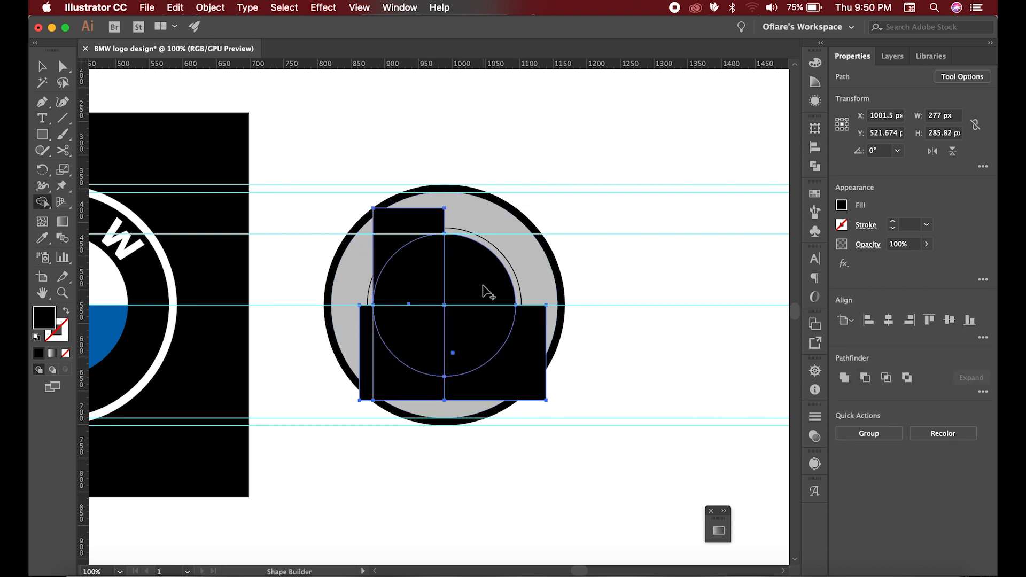
{"action": "left_click", "coordinate": [502, 367], "text": "alt"}
{"action": "left_click", "coordinate": [413, 388], "text": "alt"}
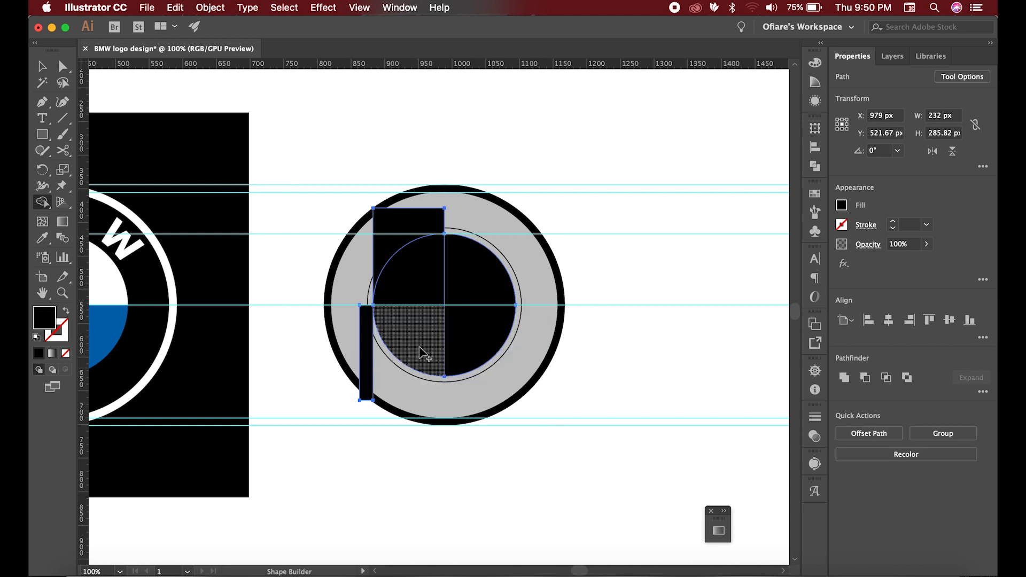
{"action": "left_click", "coordinate": [400, 226], "text": "alt"}
{"action": "left_click", "coordinate": [367, 347], "text": "alt"}
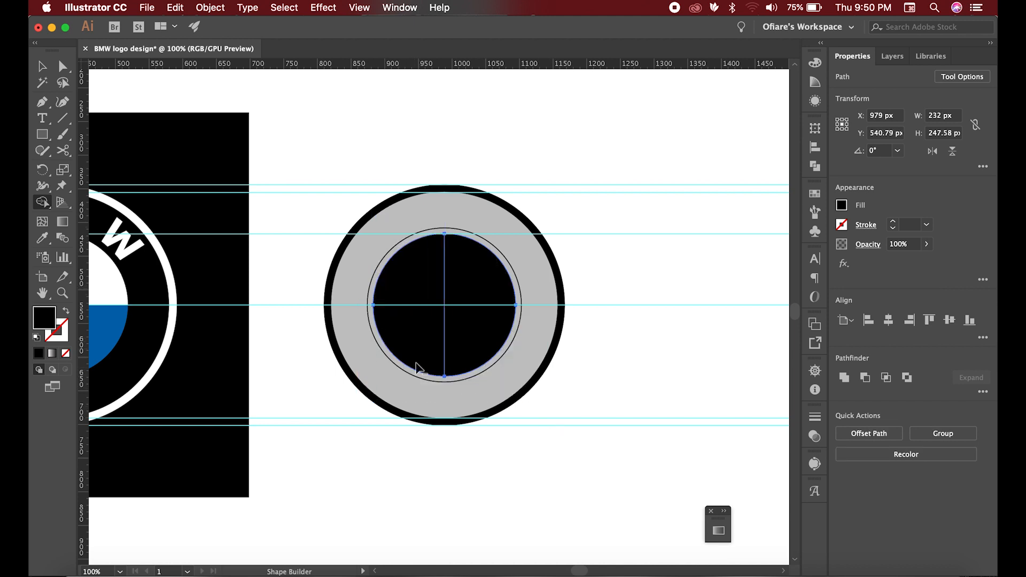
- Try moving the upper-right piece of the centre circle aside and undo the move
{"action": "key", "text": "v"}
{"action": "left_click", "coordinate": [597, 370]}
{"action": "left_click_drag", "start_coordinate": [497, 281], "coordinate": [699, 402]}
{"action": "key", "text": "super+z"}
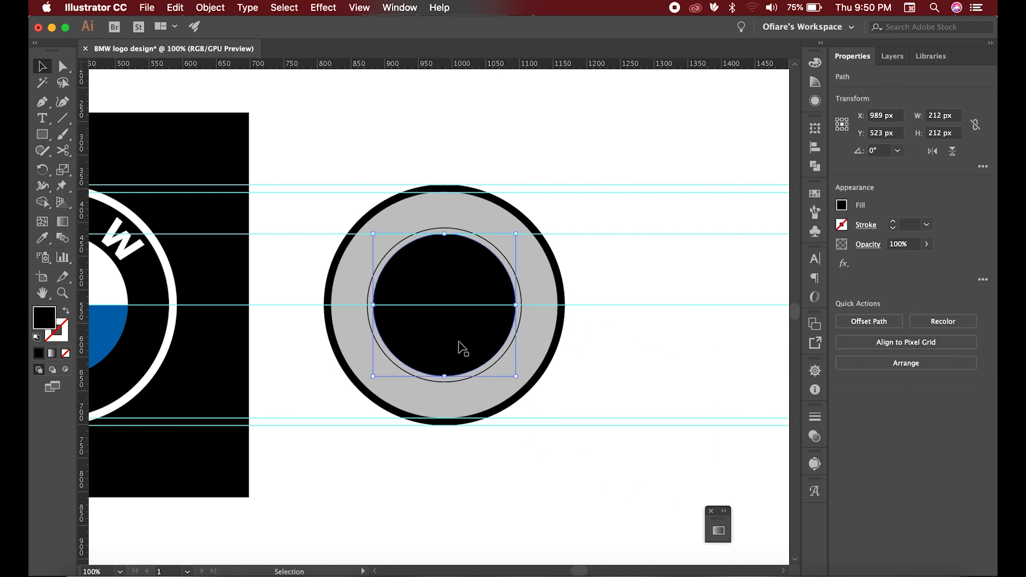
- Divide all the centre circle's pieces with the Pathfinder and ungroup the resulting quarters
{"action": "left_click", "coordinate": [470, 344]}
{"action": "left_click", "coordinate": [416, 284], "text": "shift"}
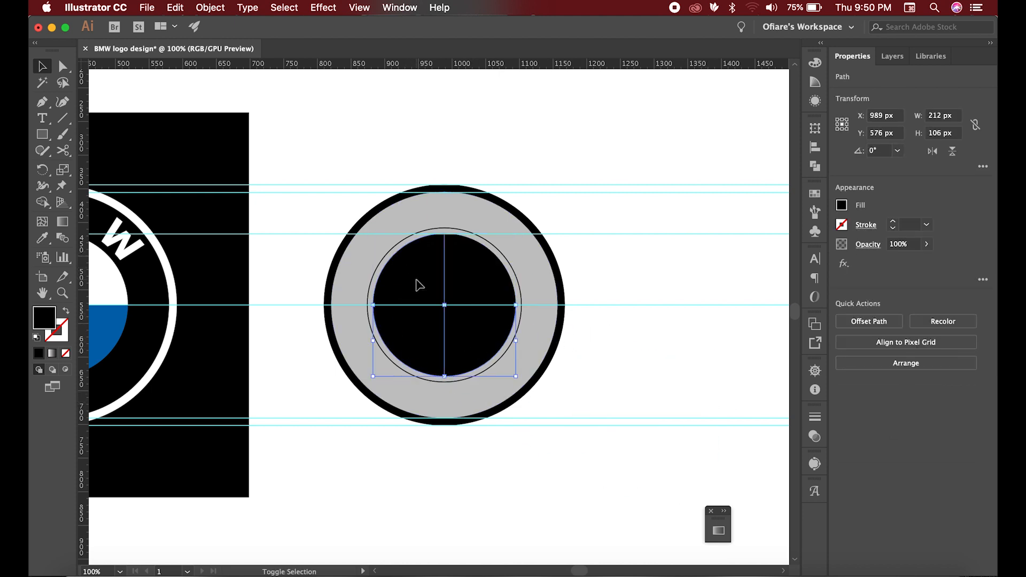
{"action": "left_click", "coordinate": [466, 284], "text": "shift"}
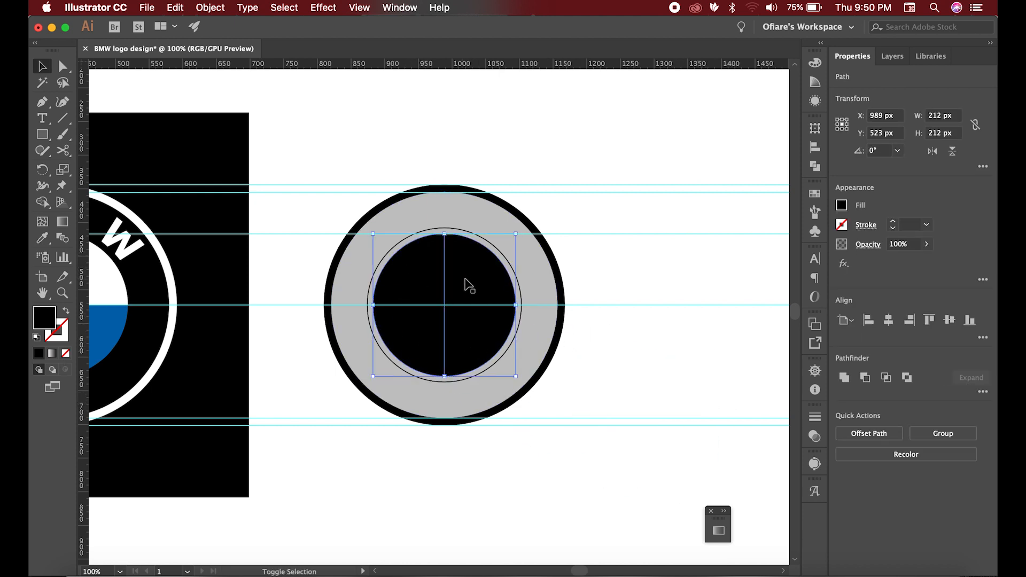
{"action": "left_click", "coordinate": [983, 392]}
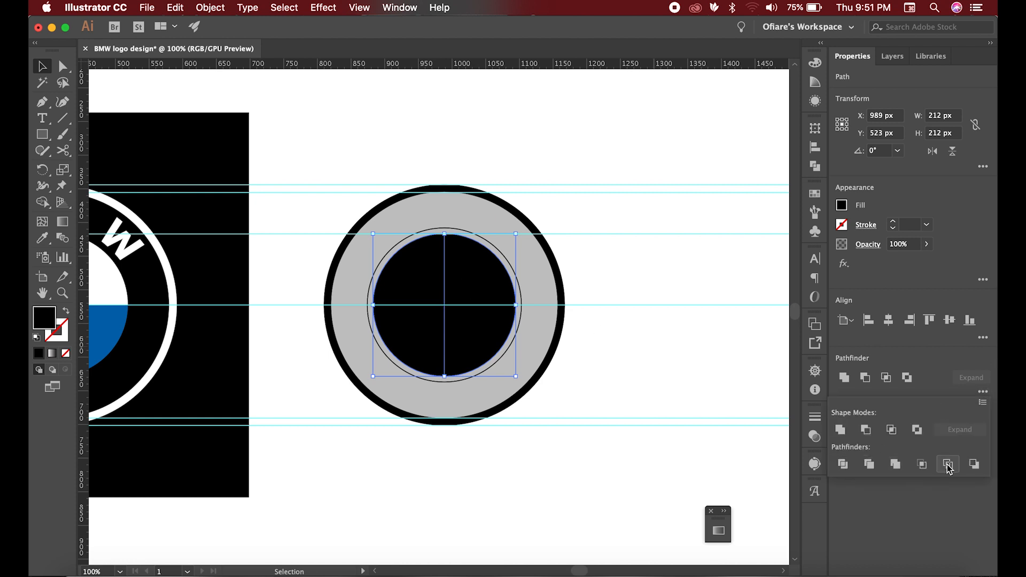
{"action": "left_click", "coordinate": [844, 465]}
{"action": "left_click", "coordinate": [563, 367]}
{"action": "left_click_drag", "start_coordinate": [463, 345], "coordinate": [515, 441]}
{"action": "key", "text": "super+z"}
{"action": "right_click", "coordinate": [477, 342]}
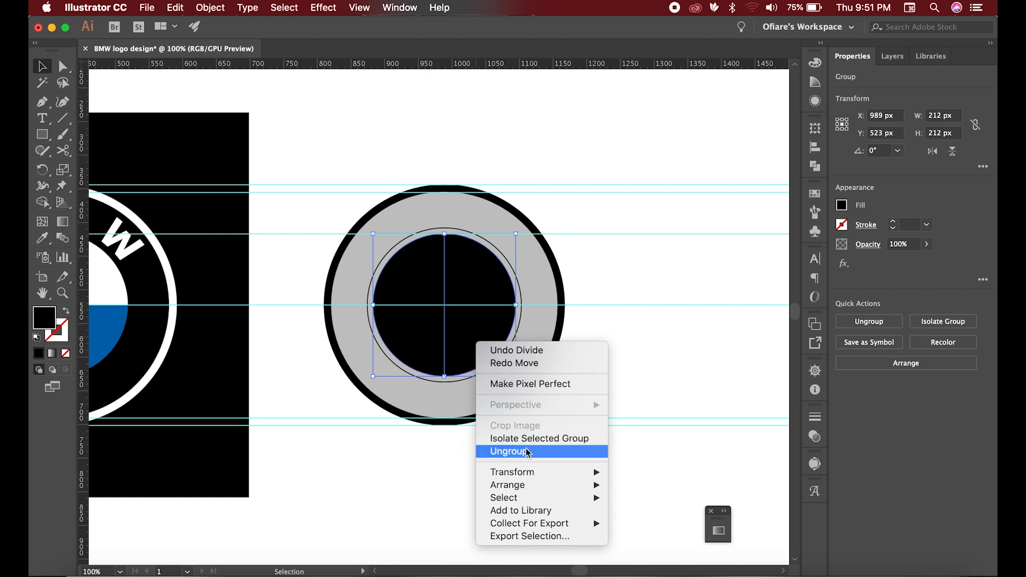
{"action": "left_click", "coordinate": [507, 452]}
- Try moving the lower-right, lower-left and upper-left quarters away from the circle, undoing each move
{"action": "left_click", "coordinate": [571, 363]}
{"action": "left_click_drag", "start_coordinate": [501, 345], "coordinate": [596, 440]}
{"action": "key", "text": "super+z"}
{"action": "left_click_drag", "start_coordinate": [399, 343], "coordinate": [351, 421]}
{"action": "key", "text": "super+z"}
{"action": "left_click_drag", "start_coordinate": [420, 272], "coordinate": [383, 222]}
{"action": "key", "text": "super+z"}
- Fill the upper-left and lower-right quarters with white sampled from the reference logo
{"action": "key", "text": "super+a"}
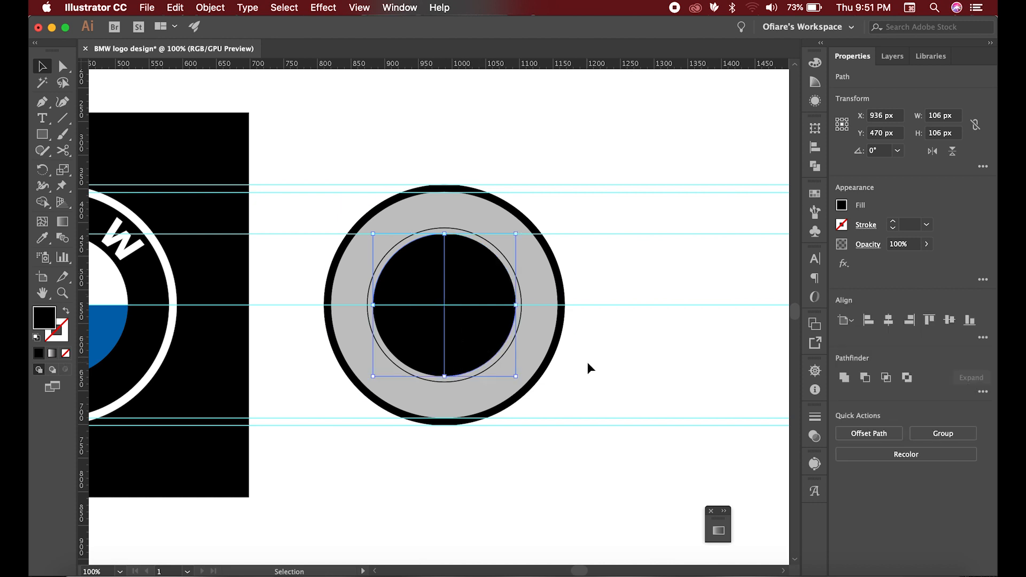
{"action": "key", "text": "i"}
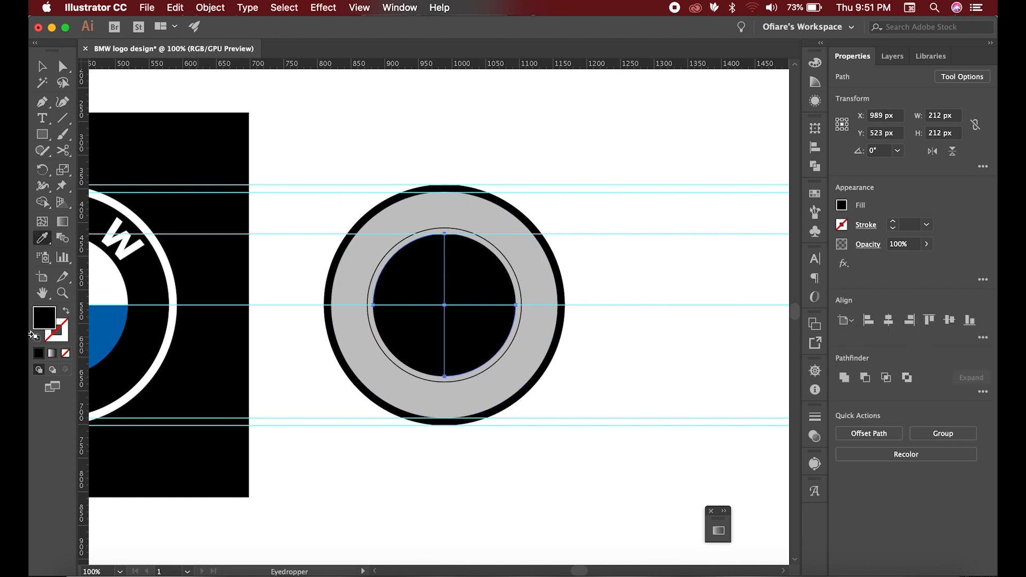
{"action": "left_click", "coordinate": [115, 274]}
{"action": "key", "text": "v"}
{"action": "left_click", "coordinate": [632, 350]}
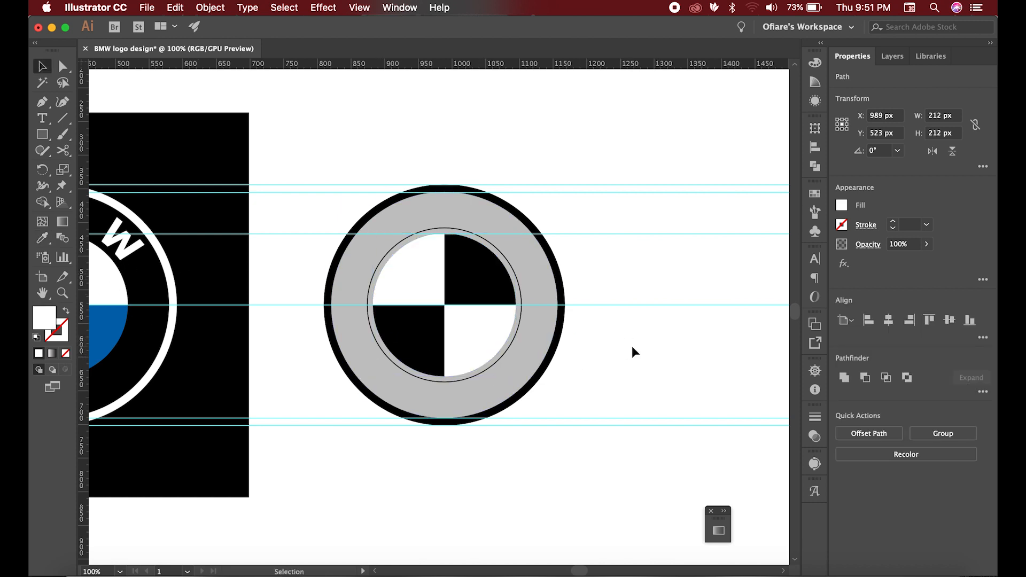
- Duplicate the whole emblem about 475 px to the right of the original
{"action": "scroll", "coordinate": [258, 420], "scroll_direction": "down", "scroll_amount": 1}
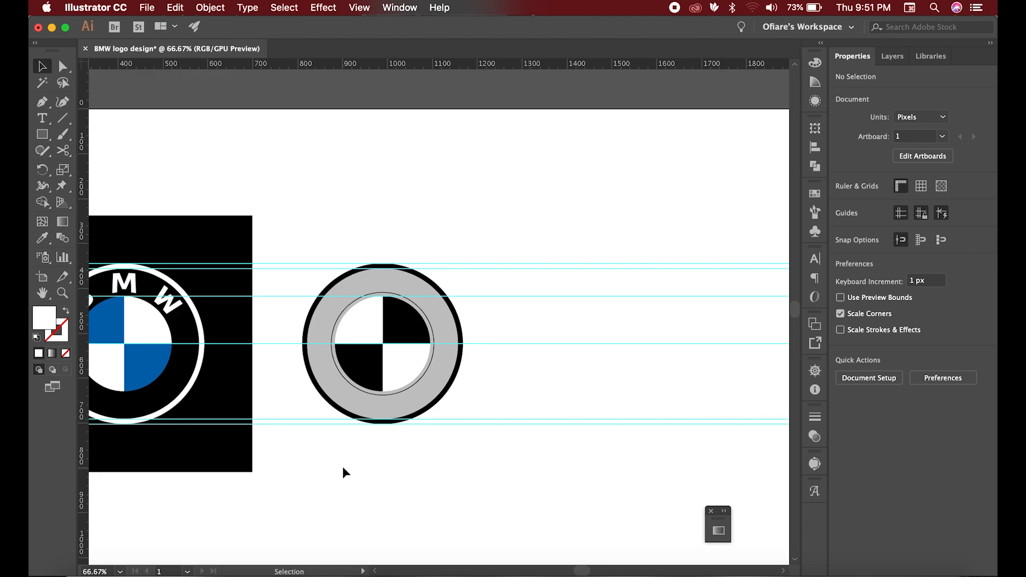
{"action": "scroll", "coordinate": [342, 466], "scroll_direction": "down", "scroll_amount": 1}
{"action": "scroll", "coordinate": [422, 450], "scroll_direction": "up", "scroll_amount": 1}
{"action": "left_click_drag", "start_coordinate": [449, 489], "coordinate": [308, 279]}
{"action": "left_click_drag", "start_coordinate": [356, 371], "coordinate": [570, 364]}
{"action": "left_click", "coordinate": [717, 402]}
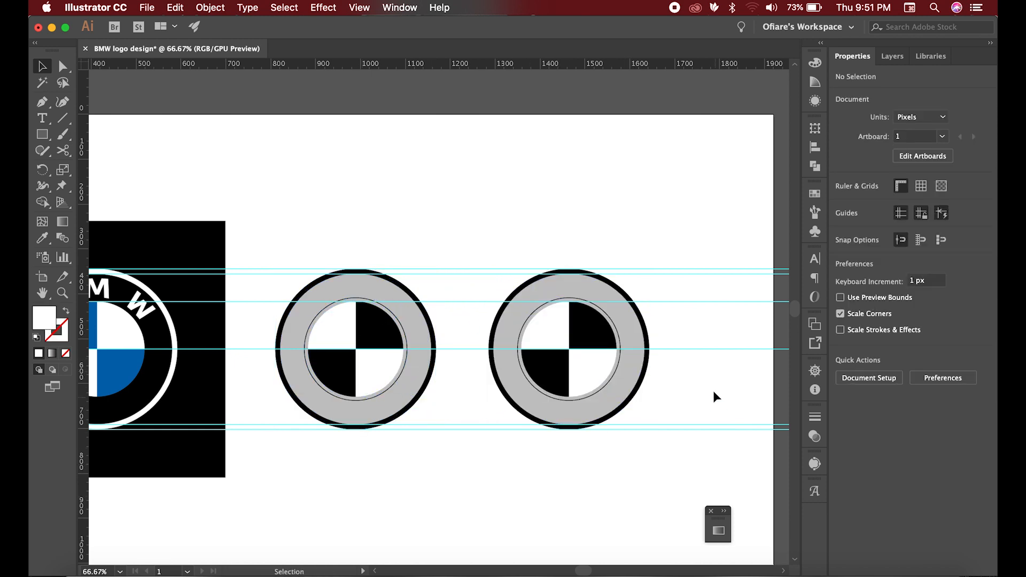
- Cut the grey area out of the copied emblem with the Shape Builder, leaving only the black outer ring around the quarters
{"action": "scroll", "coordinate": [706, 383], "scroll_direction": "up", "scroll_amount": 1}
{"action": "scroll", "coordinate": [573, 378], "scroll_direction": "up", "scroll_amount": 1}
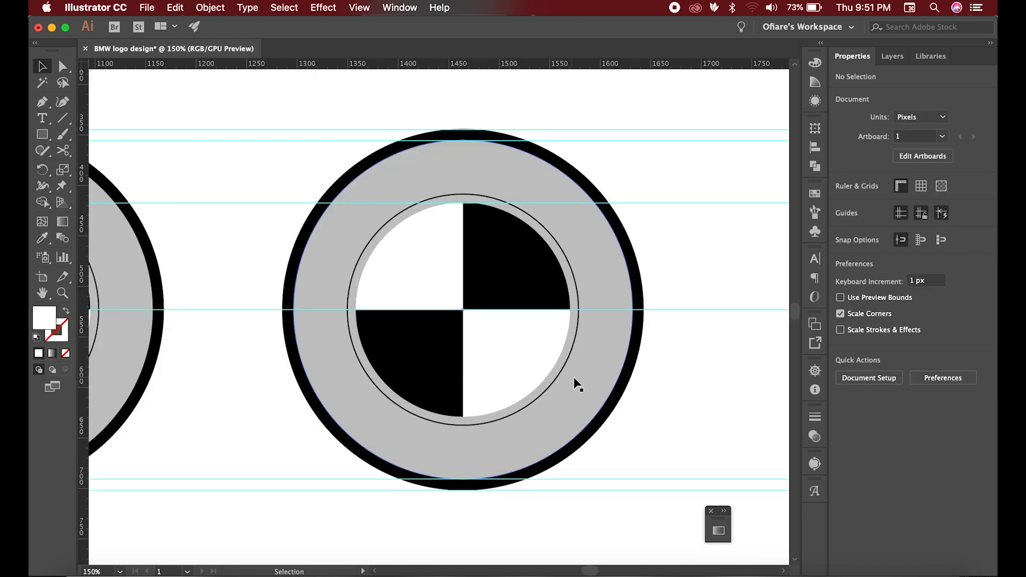
{"action": "left_click", "coordinate": [592, 382]}
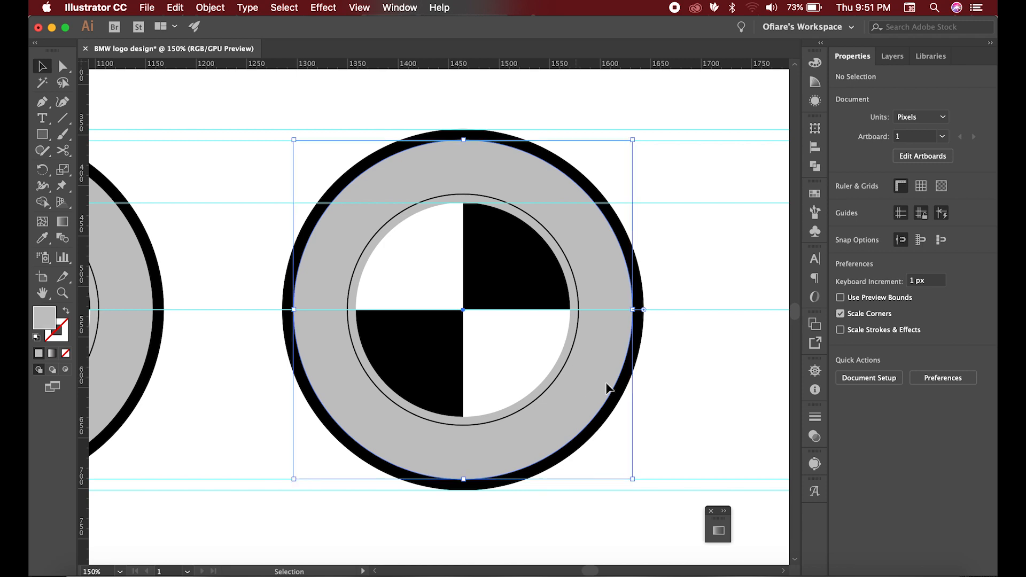
{"action": "key", "text": "shift+m"}
{"action": "left_click", "coordinate": [601, 364], "text": "alt"}
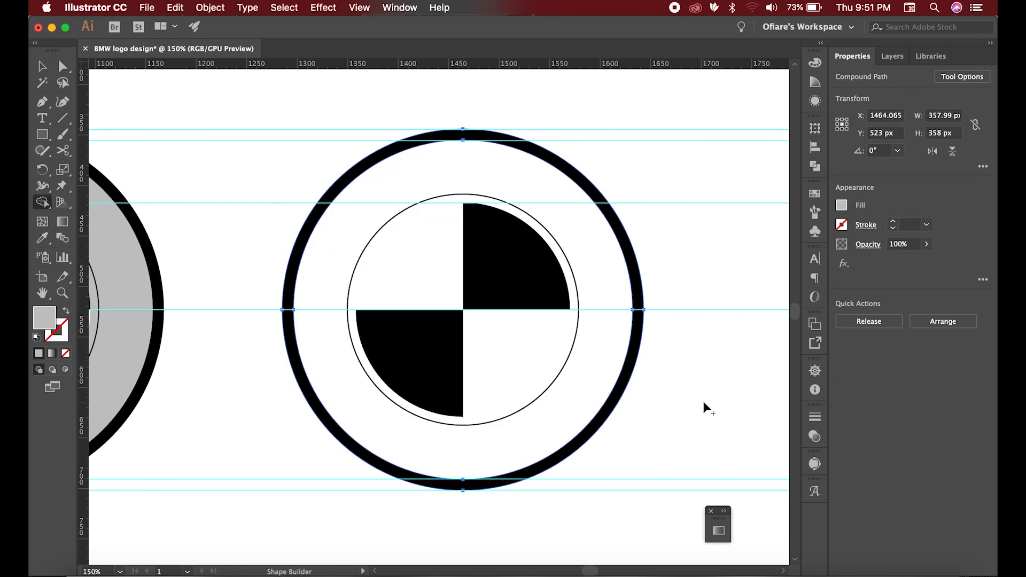
{"action": "scroll", "coordinate": [495, 362], "scroll_direction": "down", "scroll_amount": 1}
{"action": "key", "text": "v"}
{"action": "left_click", "coordinate": [640, 374]}
{"action": "scroll", "coordinate": [640, 373], "scroll_direction": "down", "scroll_amount": 1}
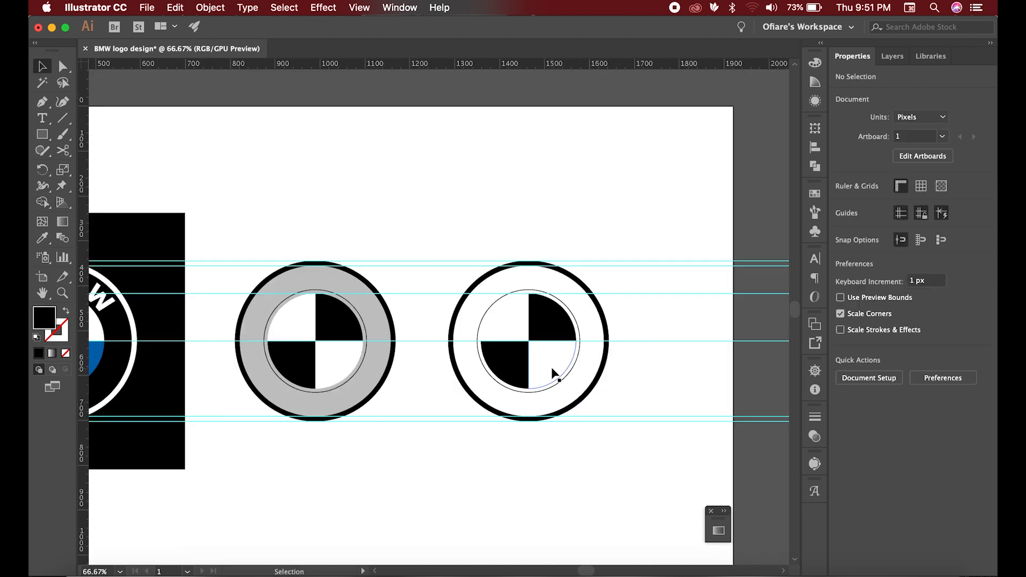
- Try moving the copied emblem's black outer ring away and undo the move
{"action": "left_click_drag", "start_coordinate": [588, 387], "coordinate": [650, 484]}
{"action": "key", "text": "super+z"}
{"action": "left_click", "coordinate": [661, 376]}
- Turn the copied emblem's thin circle into a type path with text starting at its top anchor
{"action": "scroll", "coordinate": [584, 354], "scroll_direction": "up", "scroll_amount": 1}
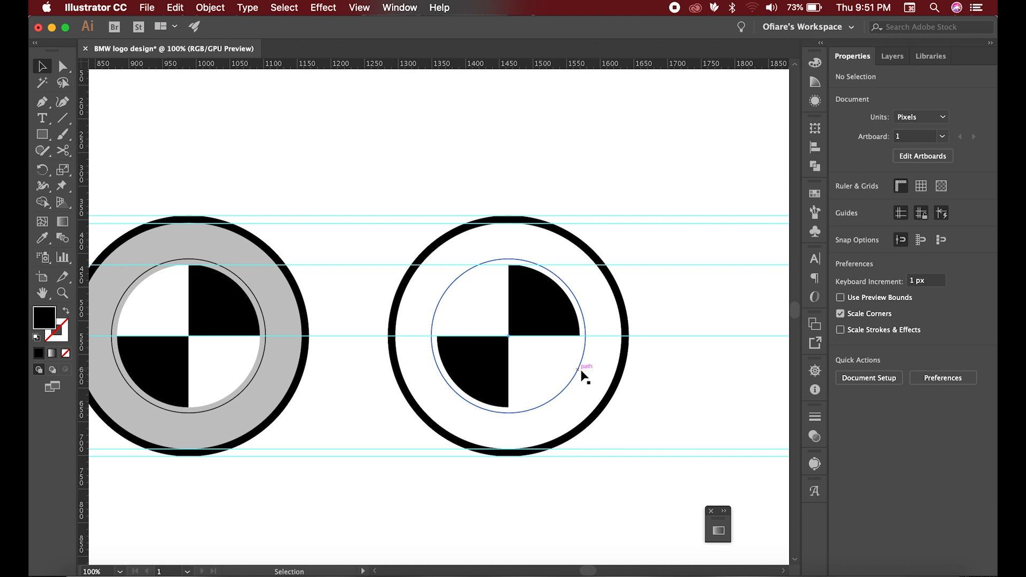
{"action": "left_click", "coordinate": [584, 376]}
{"action": "key", "text": "t"}
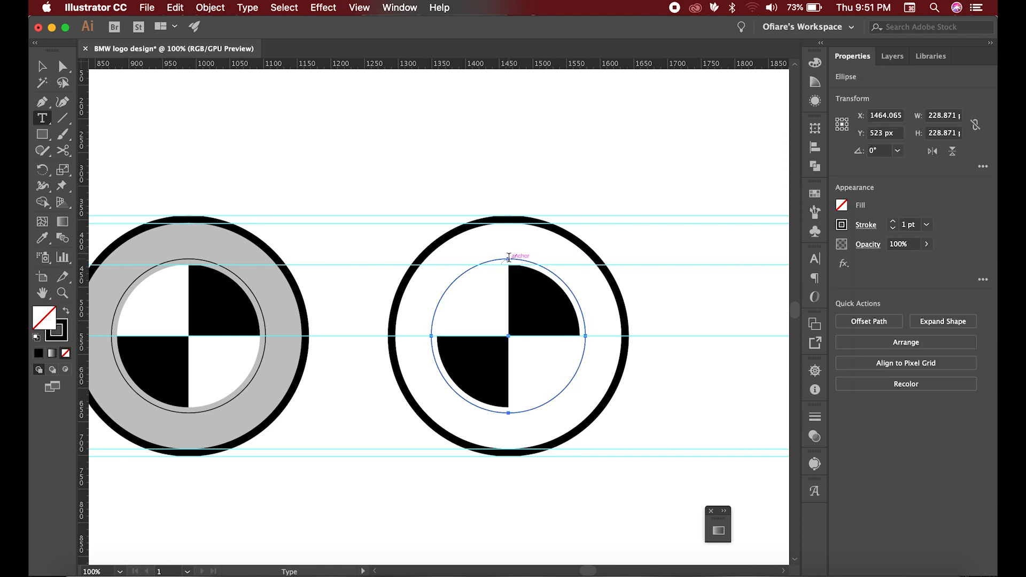
{"action": "left_click", "coordinate": [508, 257]}
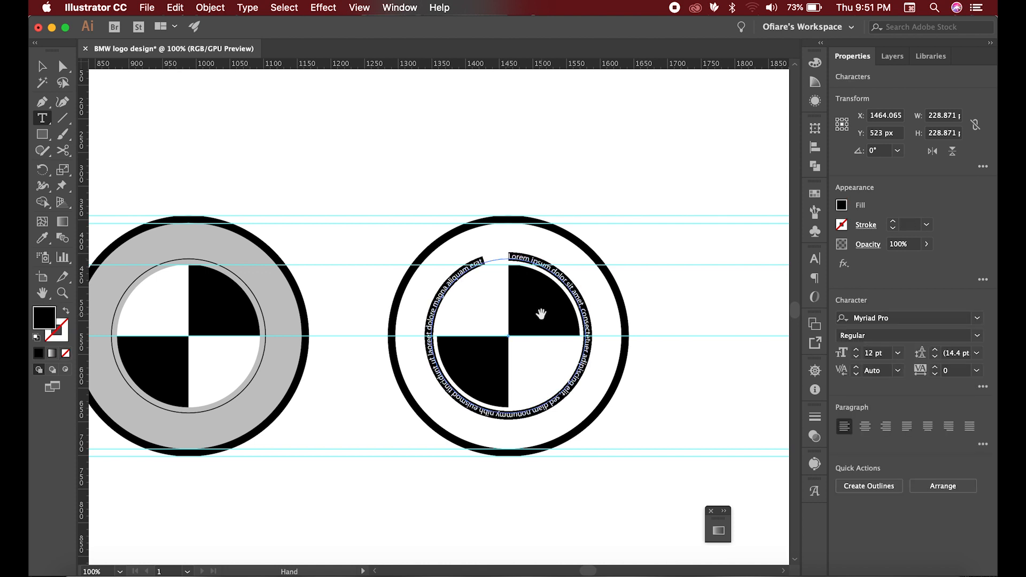
- Format the placeholder text on the circle as Montserrat Bold, 40 pt, in all caps
{"action": "left_click", "coordinate": [898, 319]}
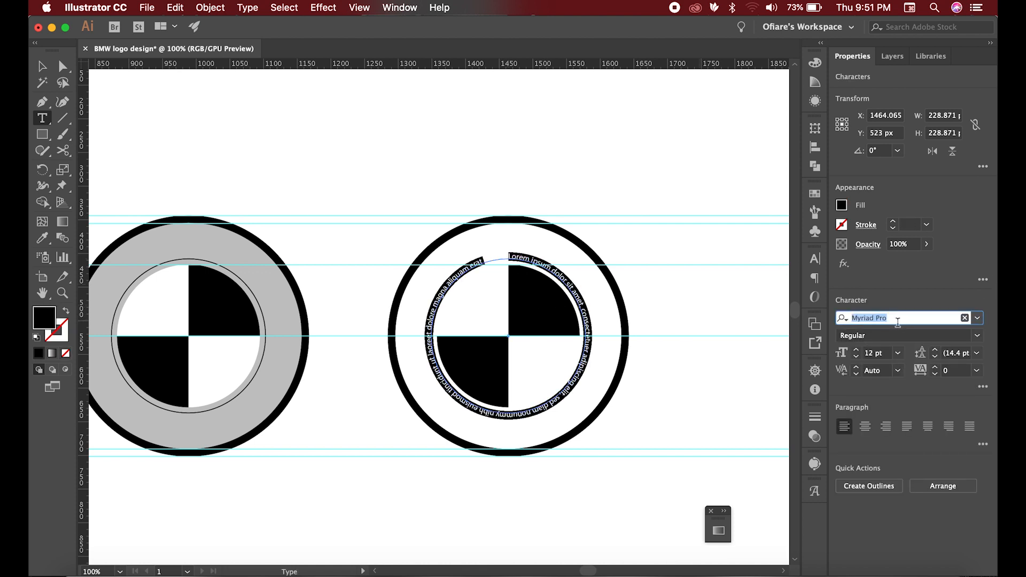
{"action": "type", "text": "montserra"}
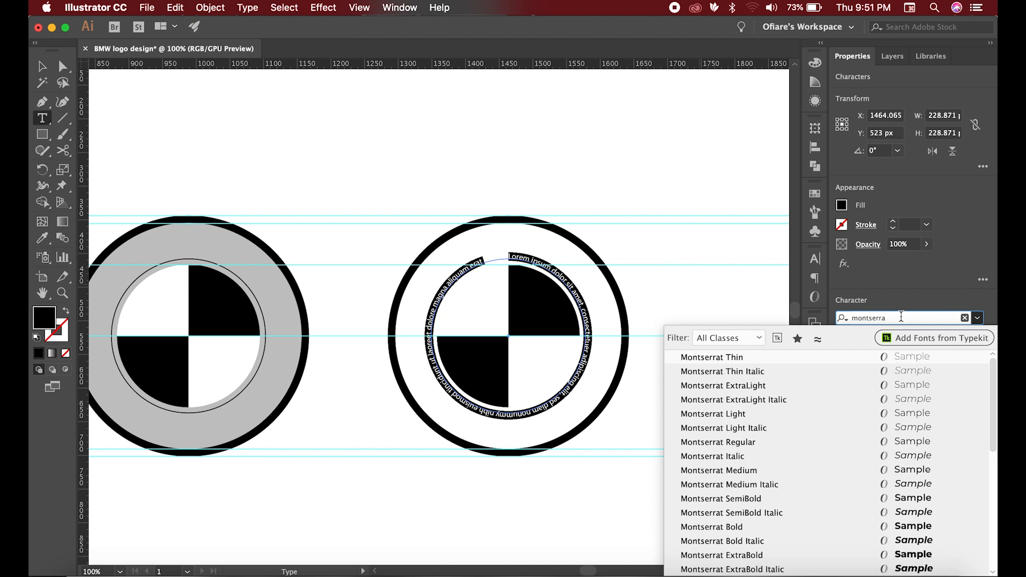
{"action": "left_click", "coordinate": [746, 524]}
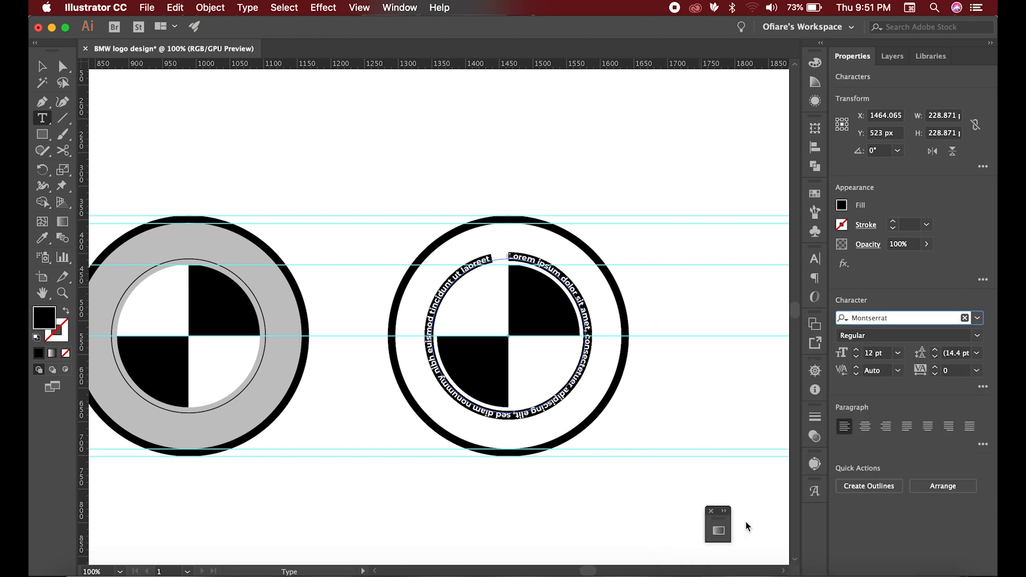
{"action": "left_click_drag", "start_coordinate": [858, 350], "coordinate": [857, 350]}
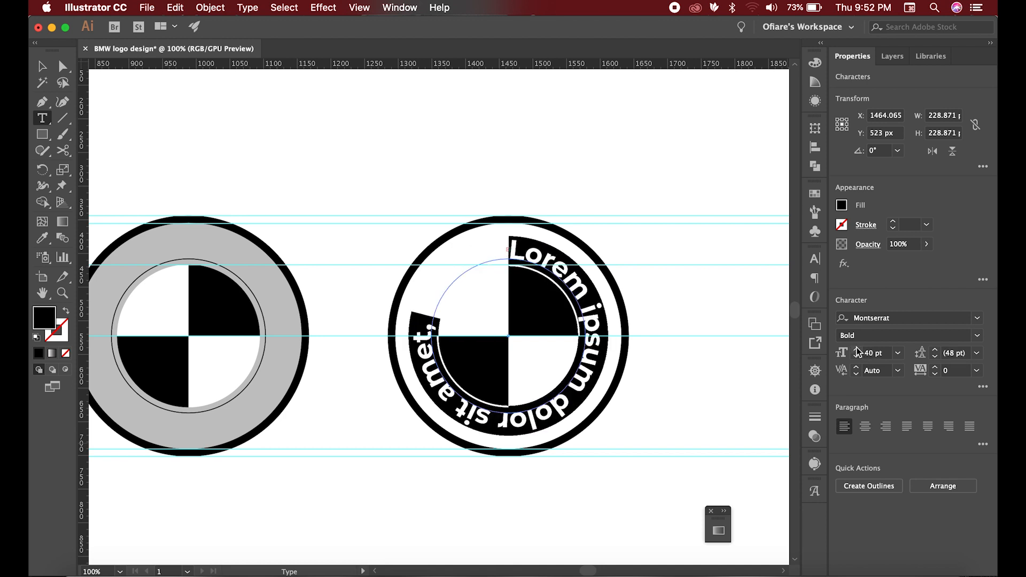
{"action": "left_click", "coordinate": [982, 387]}
{"action": "left_click", "coordinate": [845, 529]}
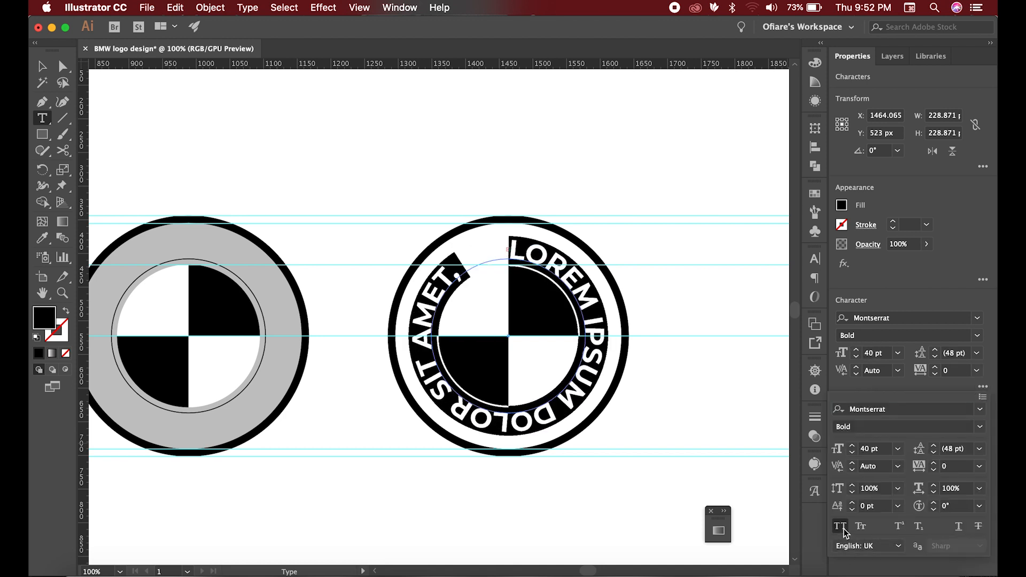
- Replace the placeholder text on the circle with BMW
{"action": "left_click", "coordinate": [42, 73]}
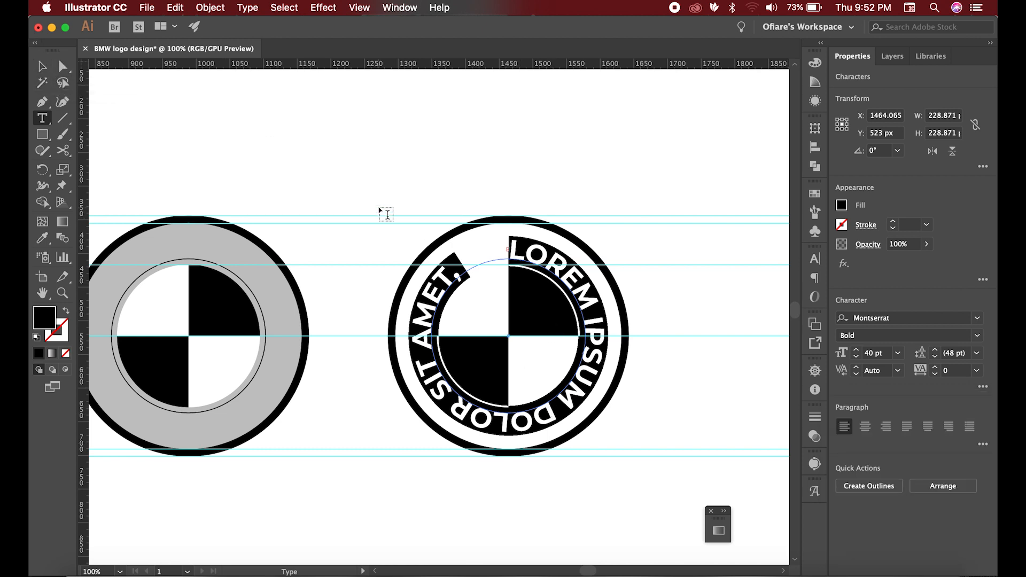
{"action": "key", "text": "BackSpace"}
{"action": "type", "text": "BMW"}
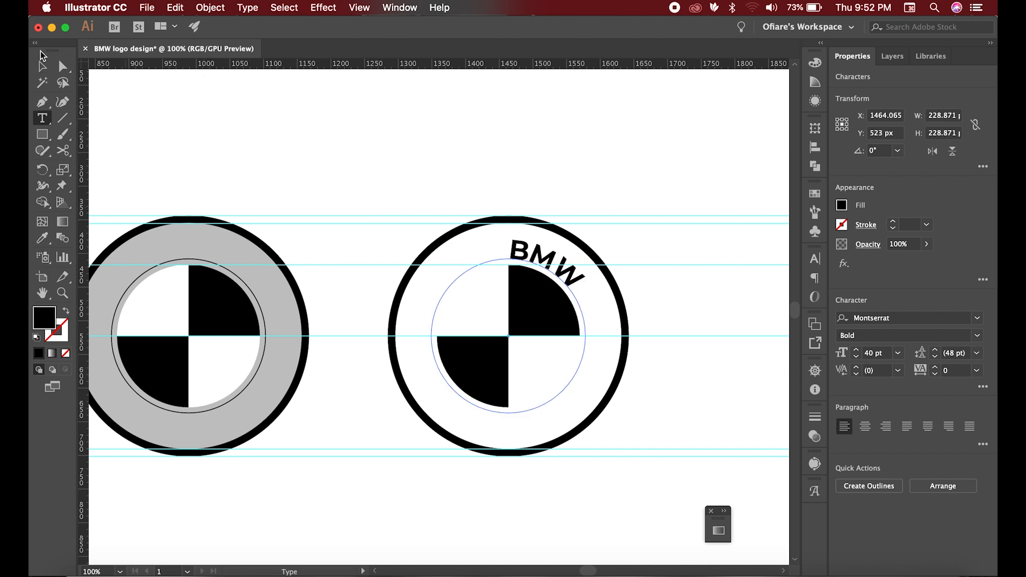
- Centre-align the BMW text on its circular path
{"action": "left_click", "coordinate": [44, 67]}
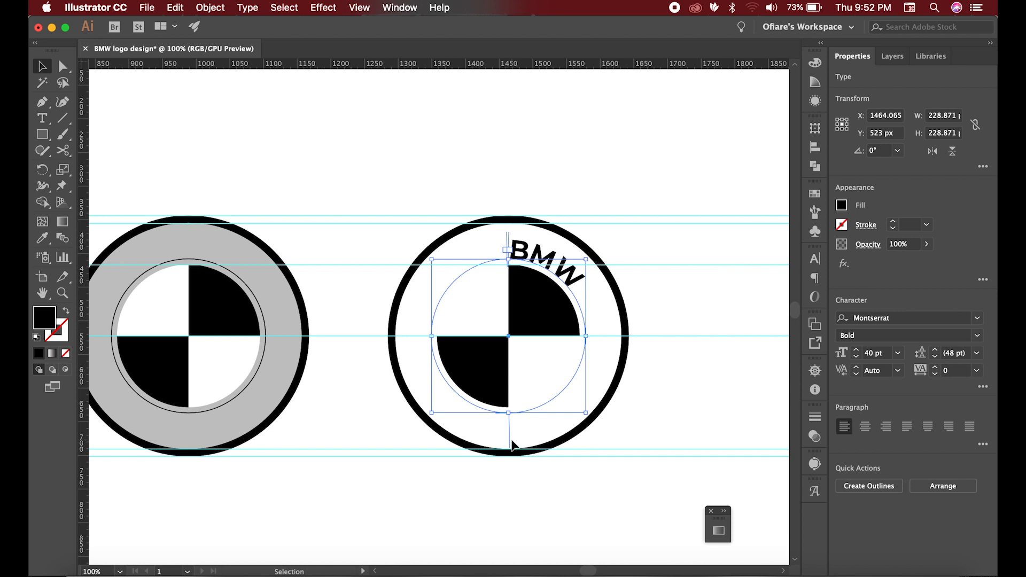
{"action": "left_click_drag", "start_coordinate": [509, 443], "coordinate": [509, 249]}
{"action": "left_click", "coordinate": [865, 426]}
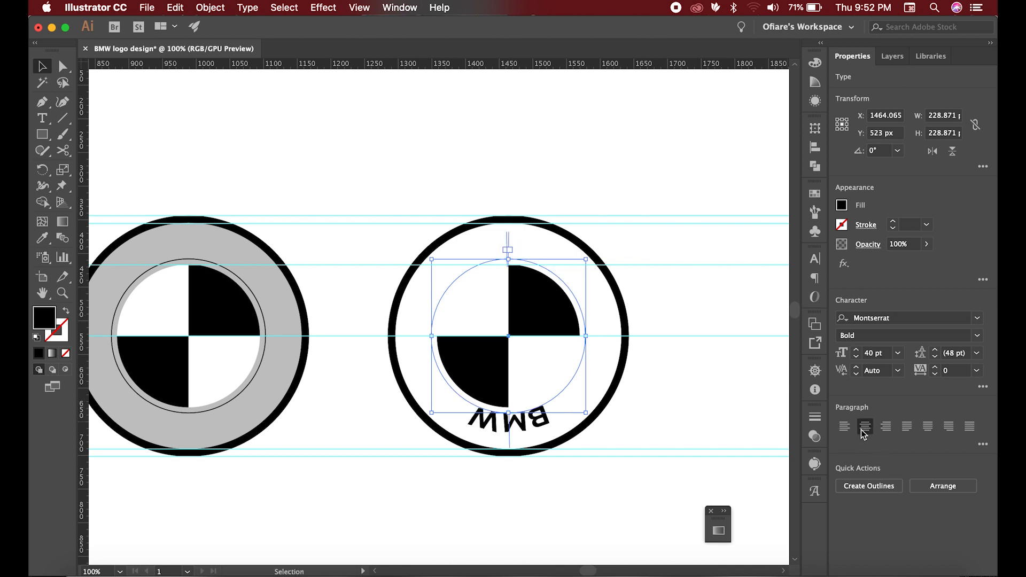
- Copy the BMW text to the top of the circle and delete the upside-down original at the bottom
{"action": "left_click_drag", "start_coordinate": [509, 440], "coordinate": [509, 241]}
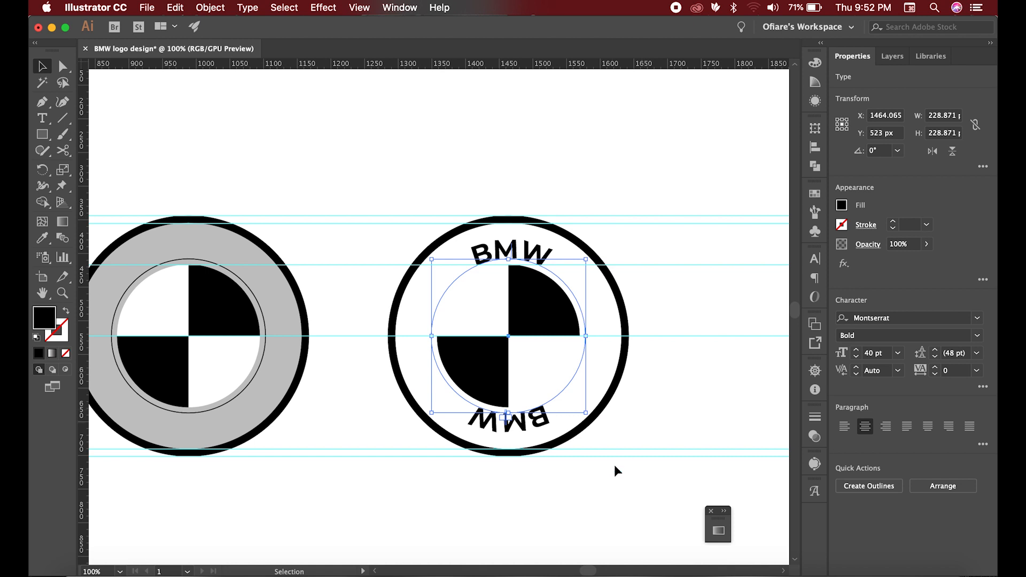
{"action": "left_click", "coordinate": [661, 381]}
{"action": "left_click", "coordinate": [548, 427]}
{"action": "key", "text": "Delete"}
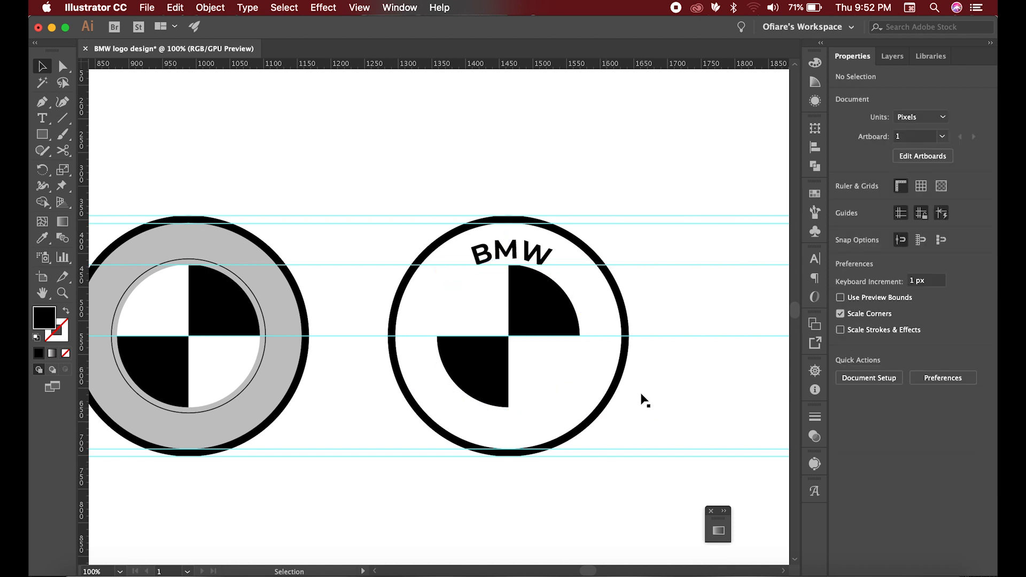
- Set the curved BMW text's size to 59 pt and its tracking to 720
{"action": "left_click", "coordinate": [541, 259]}
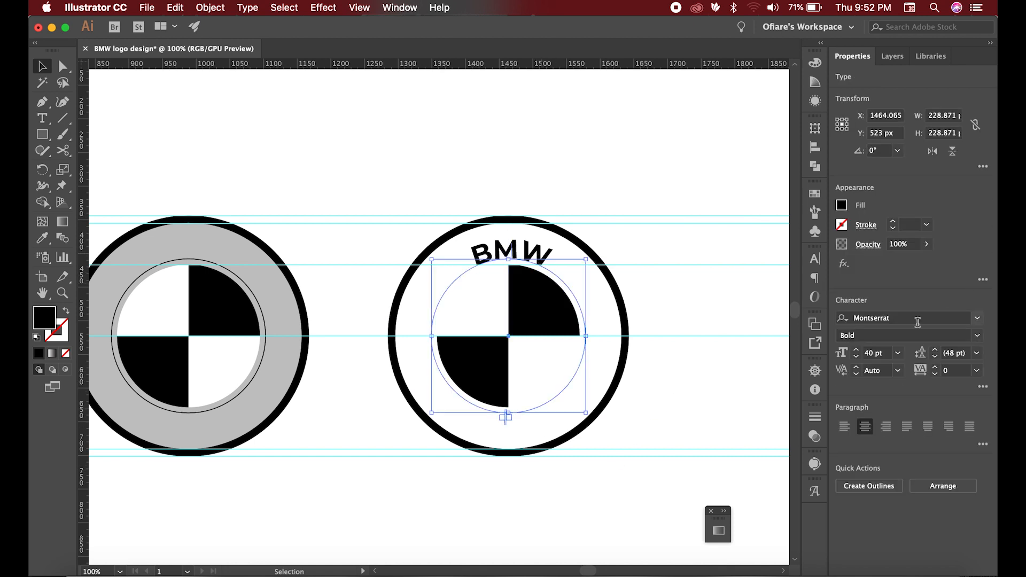
{"action": "left_click", "coordinate": [858, 350]}
{"action": "left_click", "coordinate": [857, 351]}
{"action": "left_click", "coordinate": [857, 351]}
{"action": "left_click", "coordinate": [928, 364]}
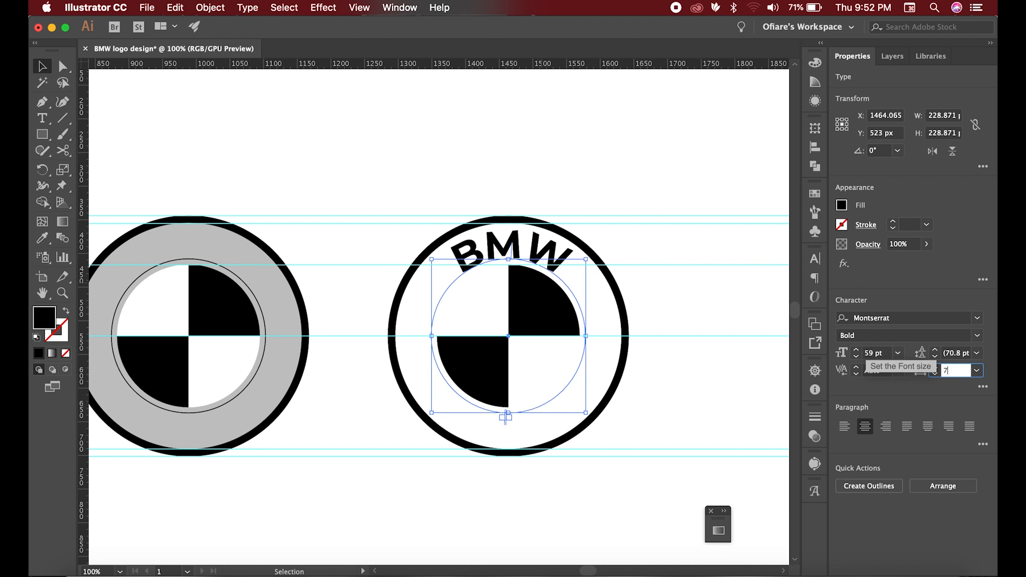
{"action": "key", "text": "Return"}
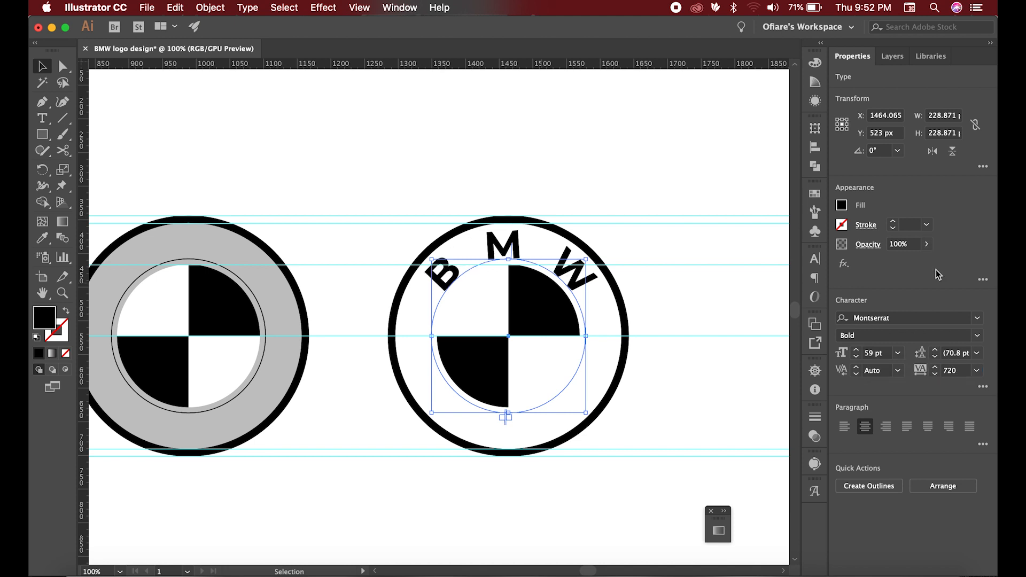
- Set the curved BMW text's leading to 68 pt and its tracking to 700
{"action": "left_click", "coordinate": [935, 349]}
{"action": "left_click", "coordinate": [960, 371]}
{"action": "type", "text": "700"}
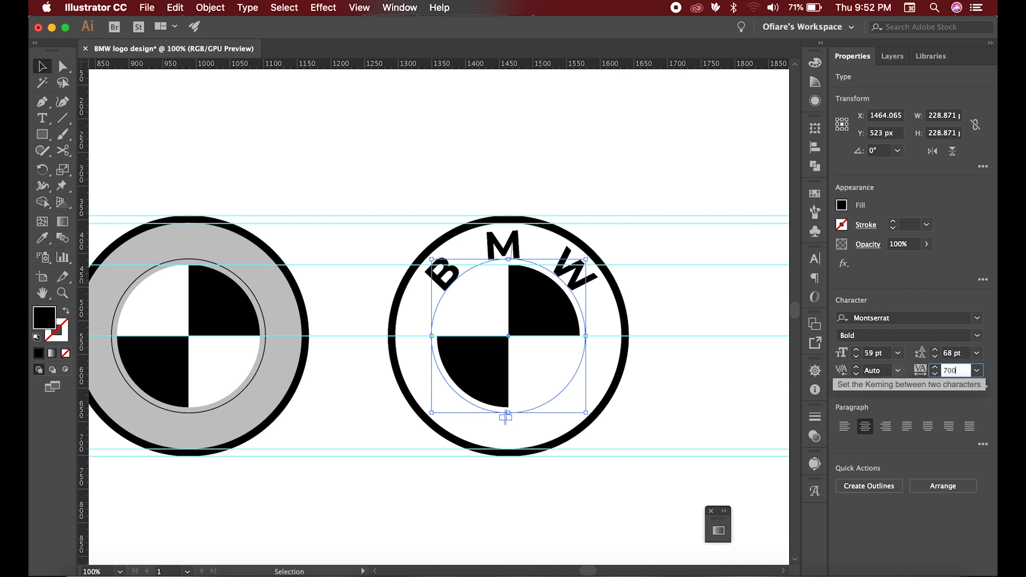
{"action": "key", "text": "Return"}
- Examine how the BMW letters sit between the outer ring and the circular path, especially the feet of the W
{"action": "scroll", "coordinate": [688, 305], "scroll_direction": "down", "scroll_amount": 1}
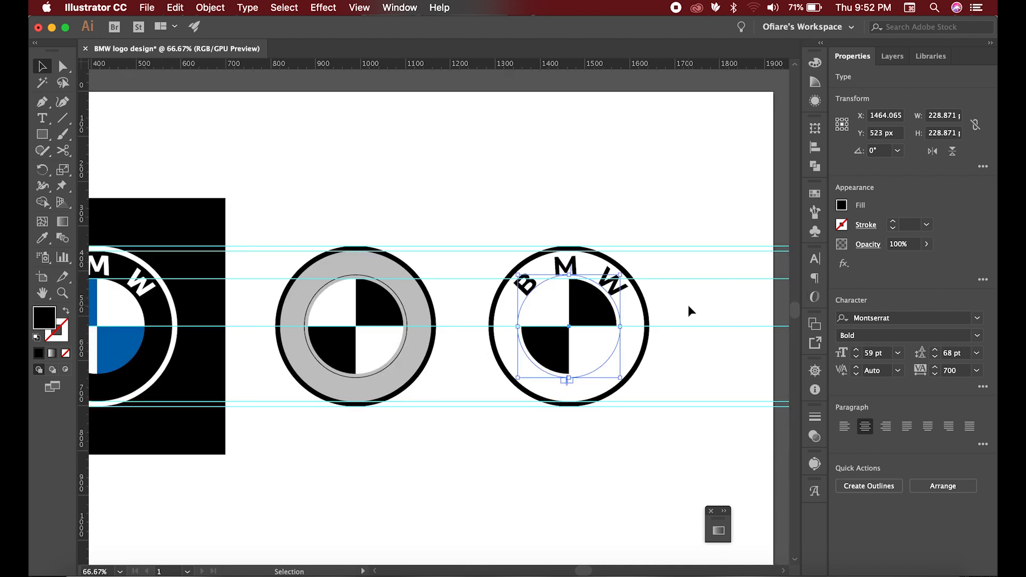
{"action": "scroll", "coordinate": [688, 305], "scroll_direction": "down", "scroll_amount": 1}
{"action": "scroll", "coordinate": [687, 305], "scroll_direction": "up", "scroll_amount": 1}
{"action": "left_click", "coordinate": [693, 345]}
{"action": "scroll", "coordinate": [636, 311], "scroll_direction": "up", "scroll_amount": 1}
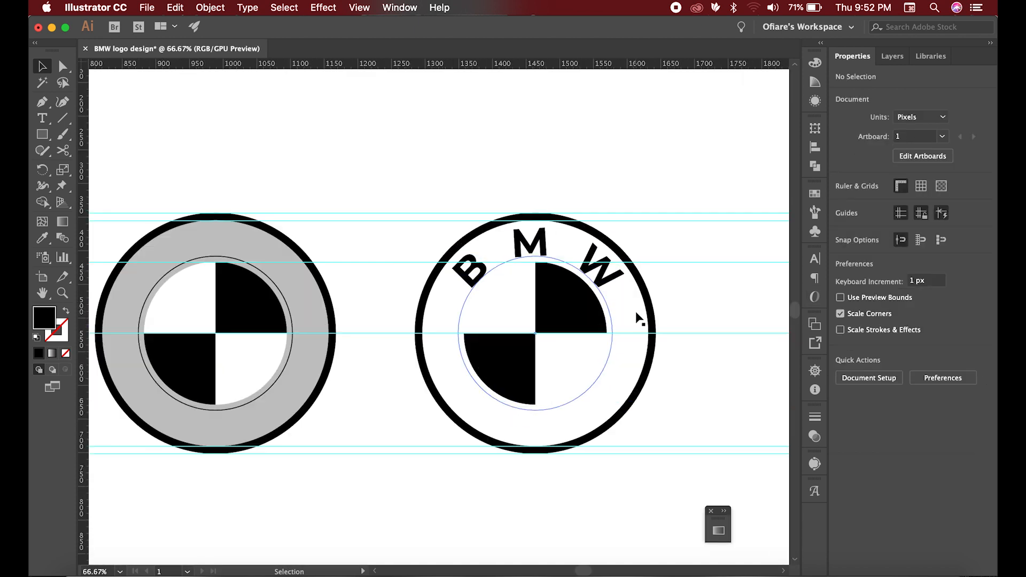
{"action": "scroll", "coordinate": [626, 293], "scroll_direction": "up", "scroll_amount": 1}
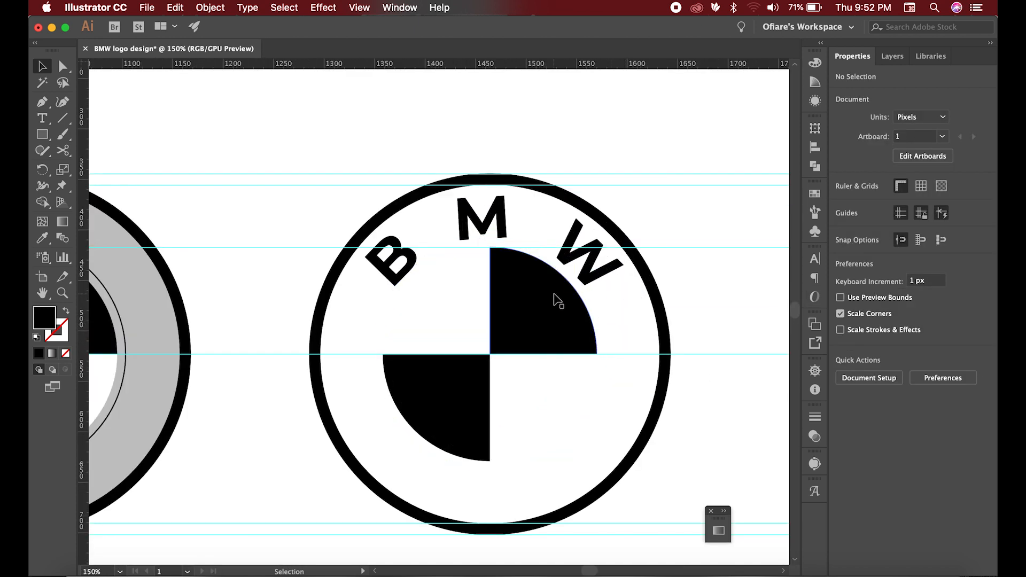
{"action": "left_click", "coordinate": [590, 293]}
{"action": "scroll", "coordinate": [613, 287], "scroll_direction": "up", "scroll_amount": 3}
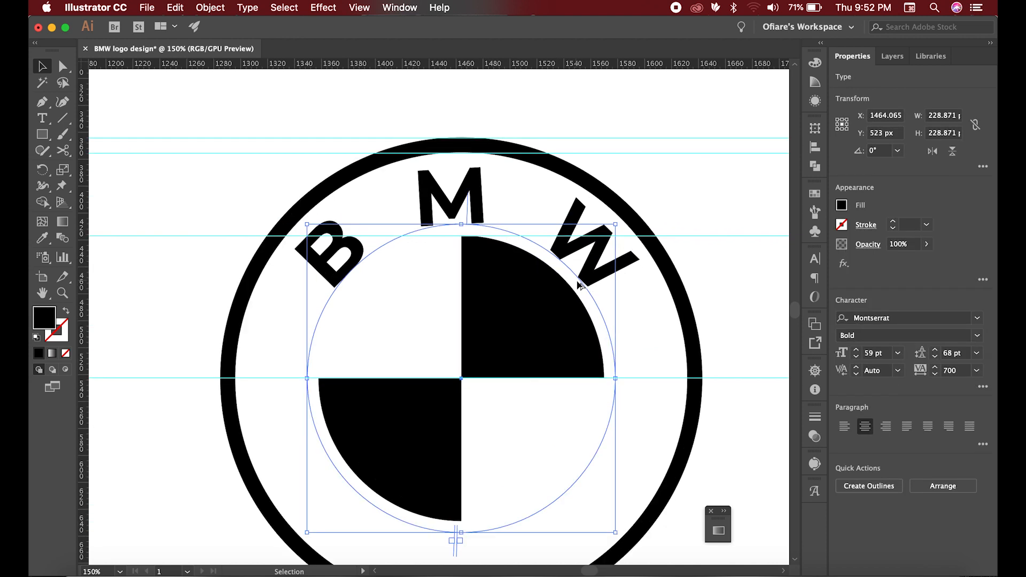
{"action": "scroll", "coordinate": [597, 294], "scroll_direction": "up", "scroll_amount": 2}
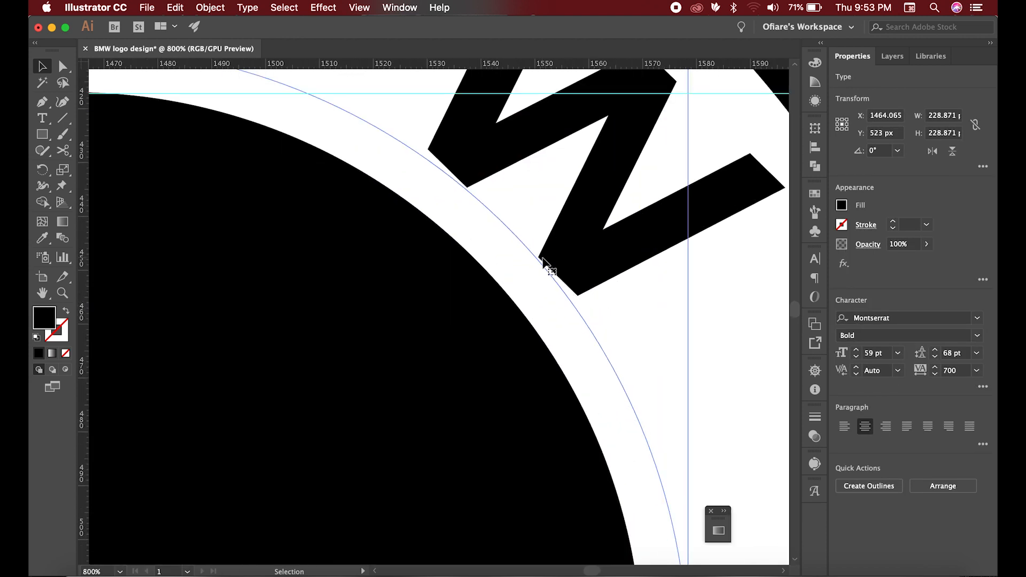
{"action": "scroll", "coordinate": [448, 177], "scroll_direction": "down", "scroll_amount": 2}
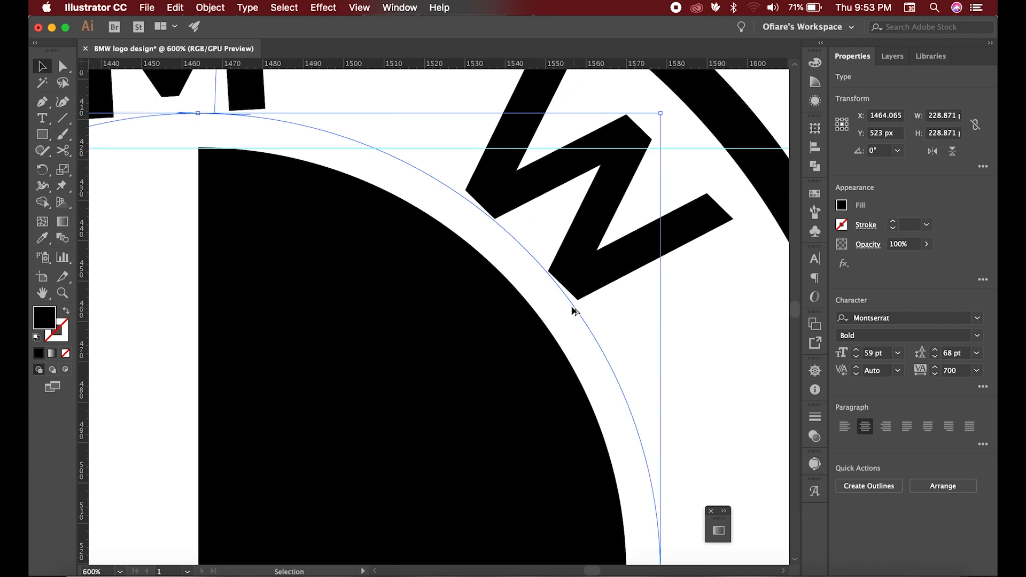
{"action": "scroll", "coordinate": [339, 198], "scroll_direction": "up", "scroll_amount": 1}
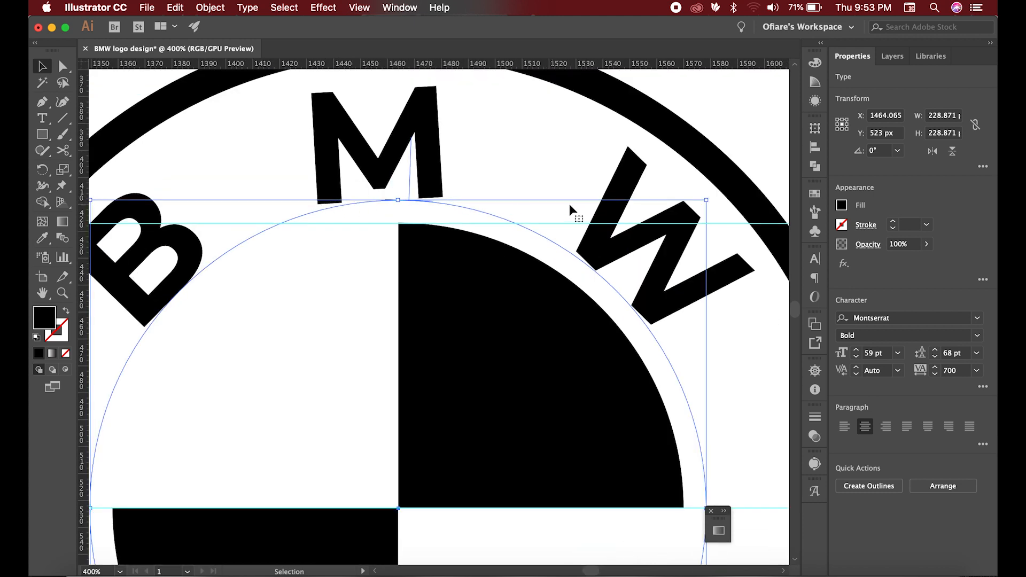
{"action": "scroll", "coordinate": [569, 203], "scroll_direction": "down", "scroll_amount": 1}
{"action": "scroll", "coordinate": [487, 182], "scroll_direction": "down", "scroll_amount": 4}
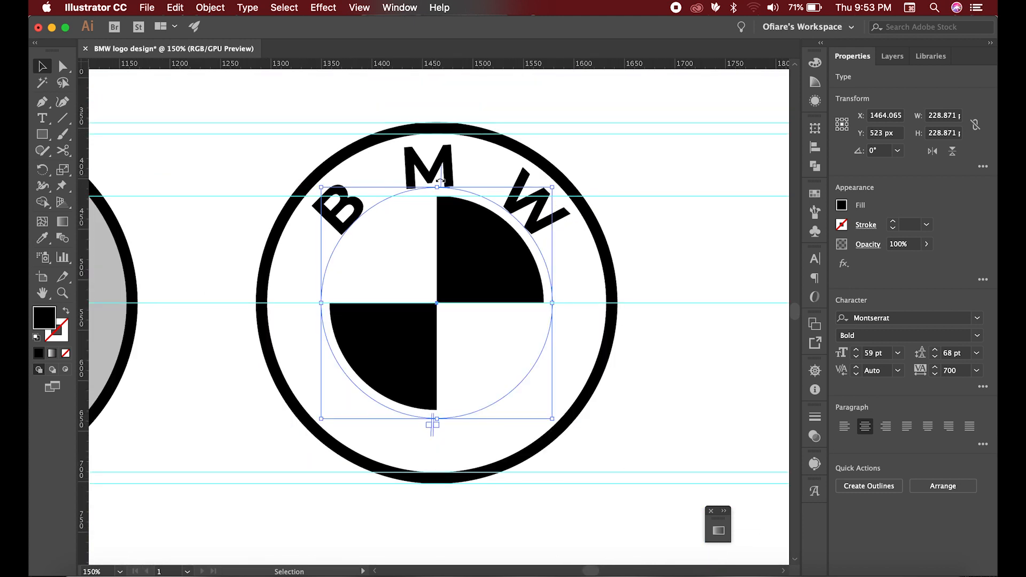
{"action": "left_click", "coordinate": [520, 422]}
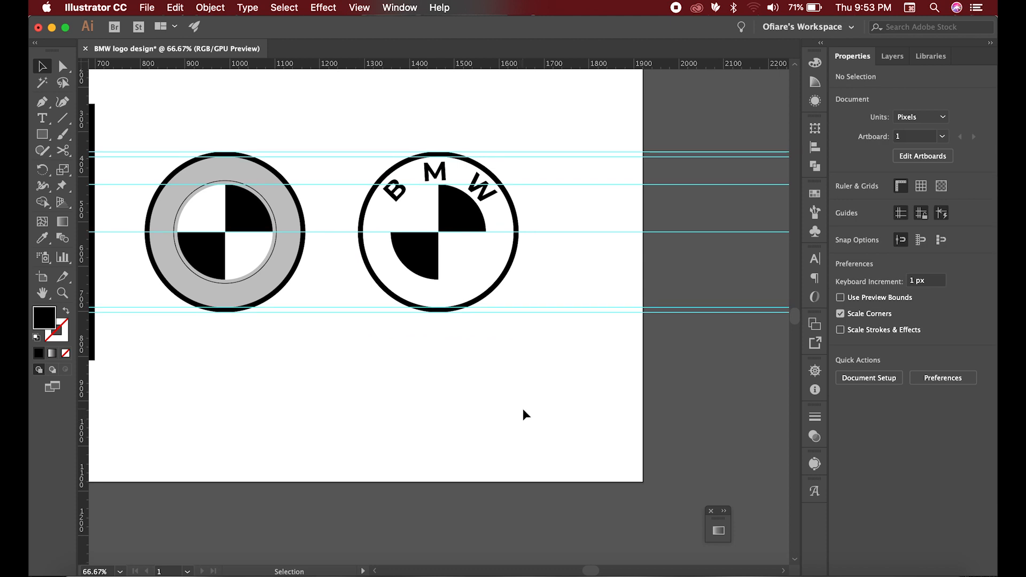
- Duplicate Artboard 1 with its artwork directly below the original
{"action": "scroll", "coordinate": [573, 369], "scroll_direction": "down", "scroll_amount": 2}
{"action": "key", "text": "shift+o"}
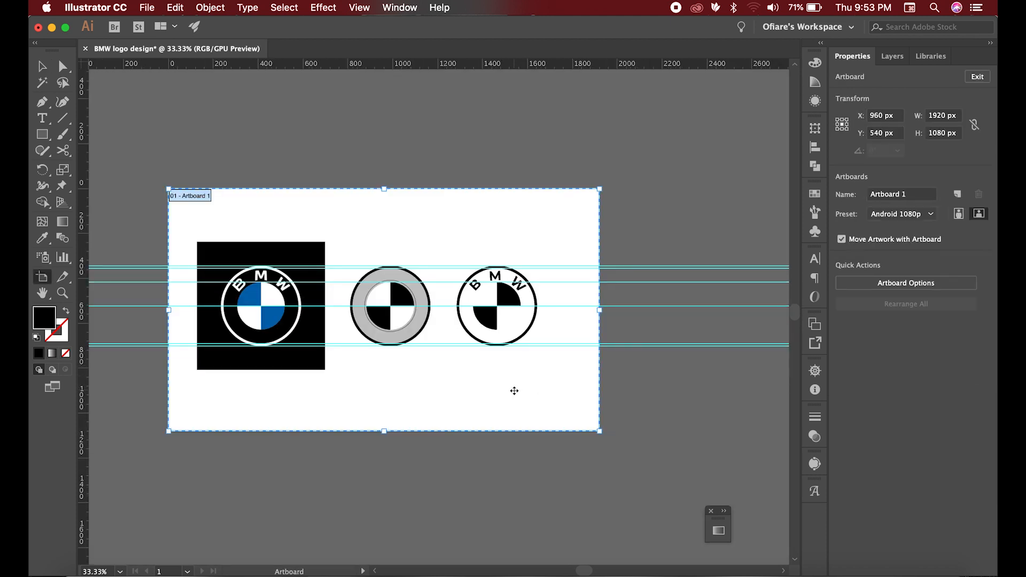
{"action": "scroll", "coordinate": [505, 370], "scroll_direction": "down", "scroll_amount": 1}
{"action": "left_click_drag", "start_coordinate": [502, 369], "coordinate": [524, 514]}
{"action": "scroll", "coordinate": [525, 523], "scroll_direction": "up", "scroll_amount": 1}
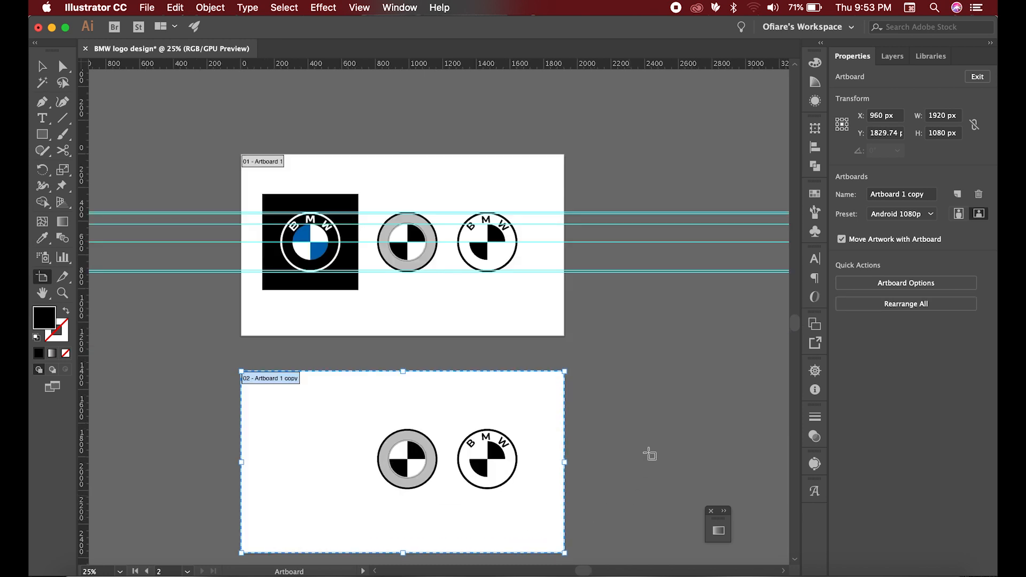
- Delete the grey-ring construction version of the logo from the copied artboard
{"action": "key", "text": "v"}
{"action": "scroll", "coordinate": [423, 513], "scroll_direction": "up", "scroll_amount": 1}
{"action": "left_click_drag", "start_coordinate": [434, 488], "coordinate": [434, 490]}
{"action": "key", "text": "Delete"}
{"action": "scroll", "coordinate": [527, 473], "scroll_direction": "up", "scroll_amount": 1}
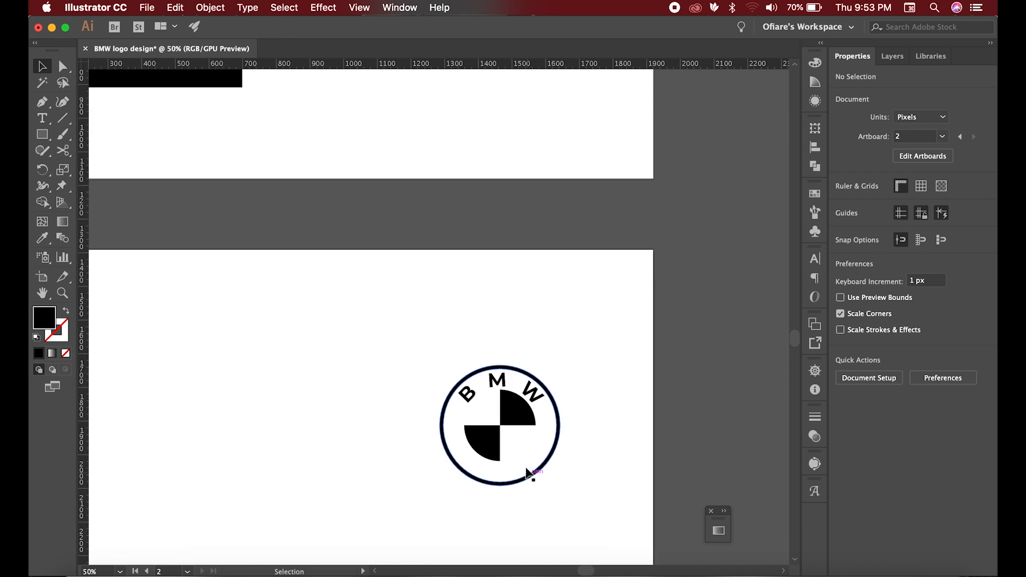
- Expand the BMW text on the copied artboard's logo into editable outlines
{"action": "scroll", "coordinate": [527, 473], "scroll_direction": "up", "scroll_amount": 2}
{"action": "left_click", "coordinate": [538, 448]}
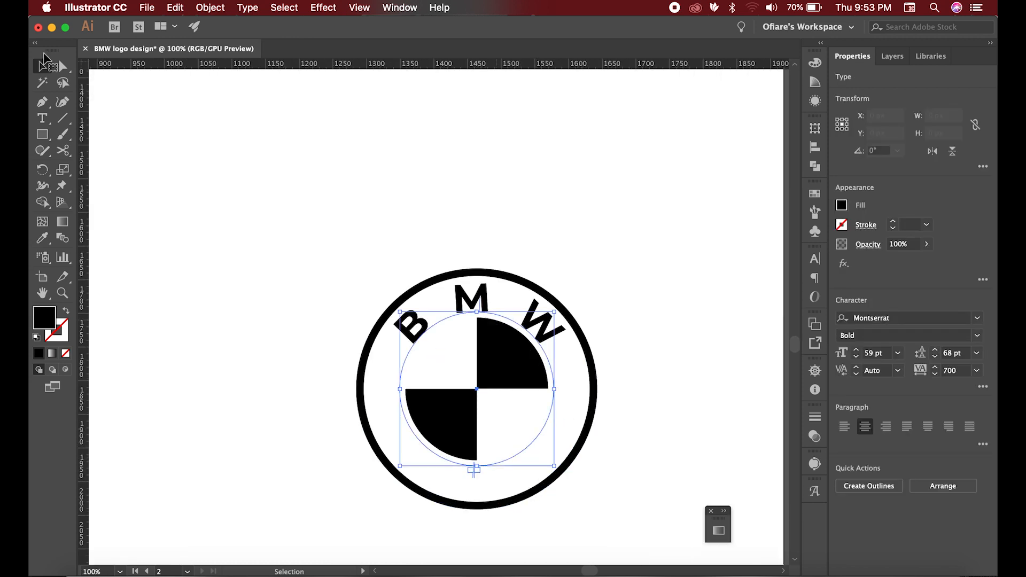
{"action": "left_click", "coordinate": [210, 7]}
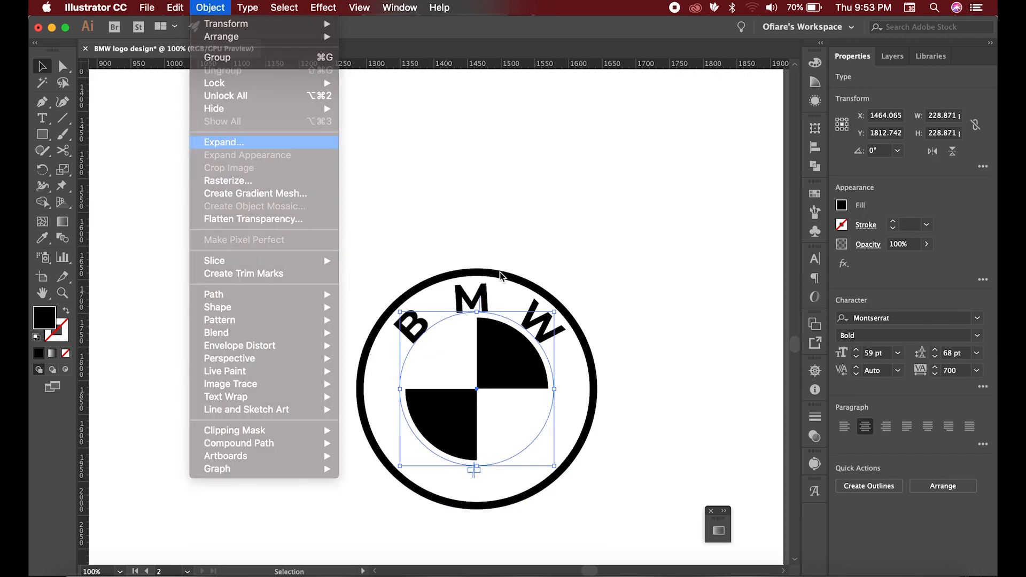
{"action": "key", "text": "Return"}
{"action": "left_click", "coordinate": [344, 293]}
{"action": "left_click", "coordinate": [573, 332]}
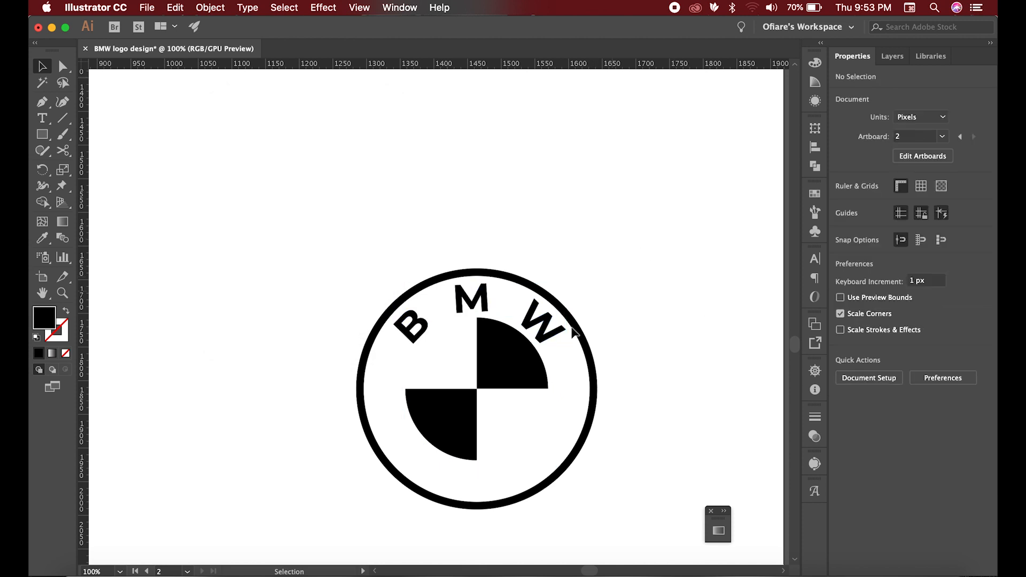
- Unite the black upper-right quadrant with the two white quadrants of the logo's centre
{"action": "scroll", "coordinate": [573, 332], "scroll_direction": "up", "scroll_amount": 2}
{"action": "scroll", "coordinate": [630, 218], "scroll_direction": "down", "scroll_amount": 2}
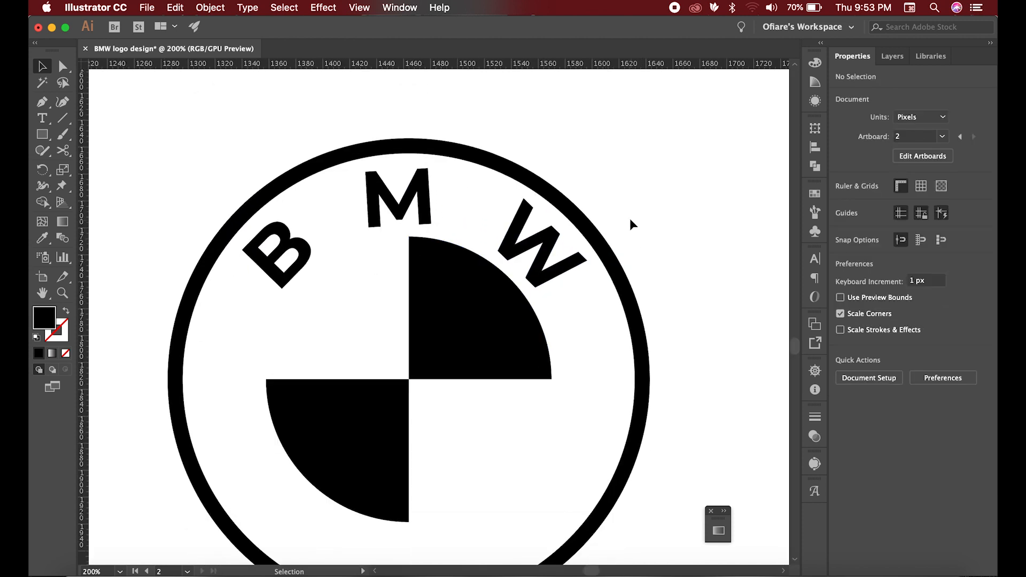
{"action": "left_click", "coordinate": [435, 360]}
{"action": "left_click", "coordinate": [351, 310], "text": "shift"}
{"action": "left_click", "coordinate": [460, 420], "text": "shift"}
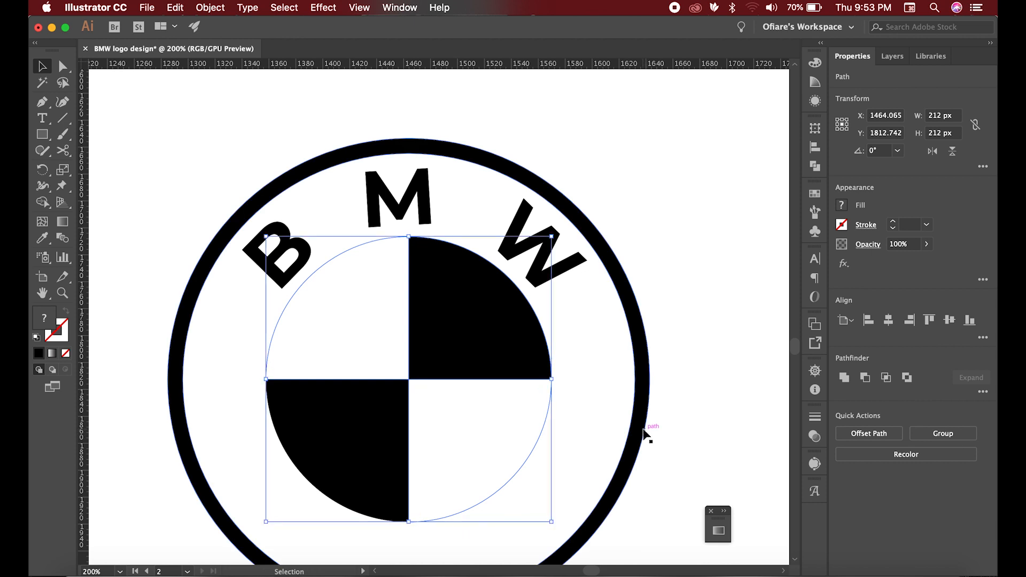
{"action": "left_click", "coordinate": [846, 377]}
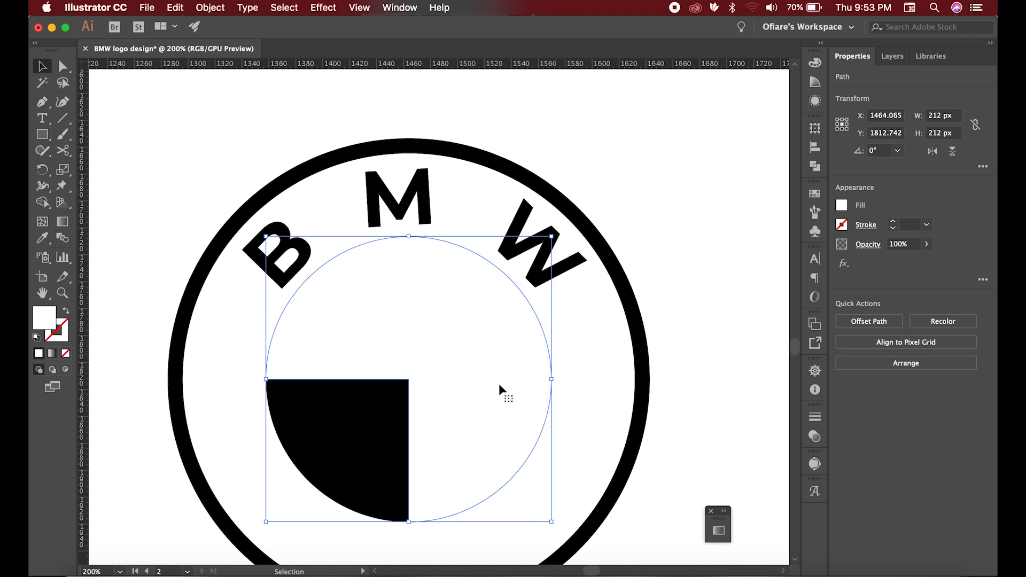
- Fill the united shape with the lower-left quadrant's black and enlarge it from its centre to about 229 px wide
{"action": "key", "text": "i"}
{"action": "left_click", "coordinate": [369, 444]}
{"action": "key", "text": "v"}
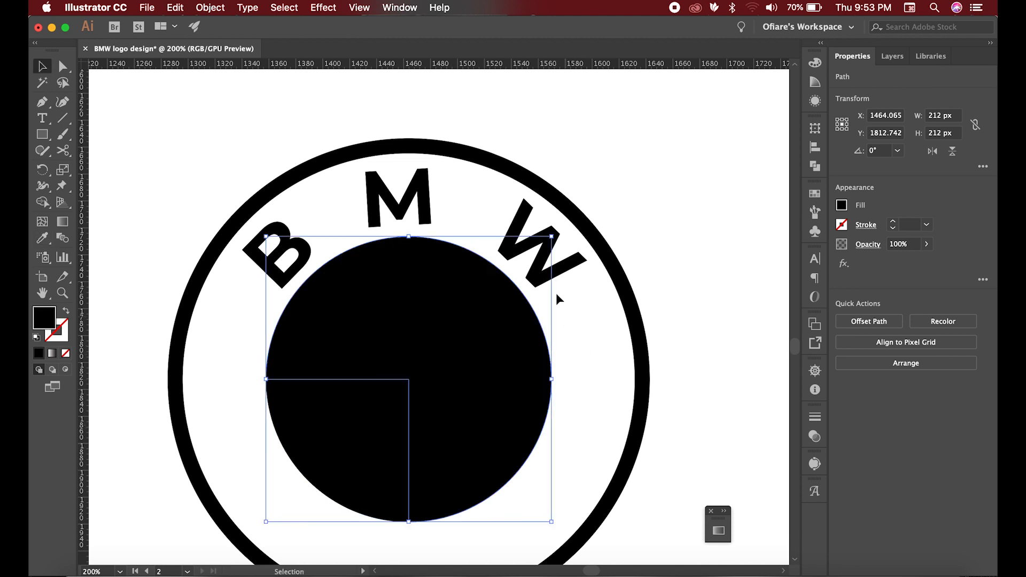
{"action": "left_click_drag", "start_coordinate": [552, 239], "coordinate": [563, 219]}
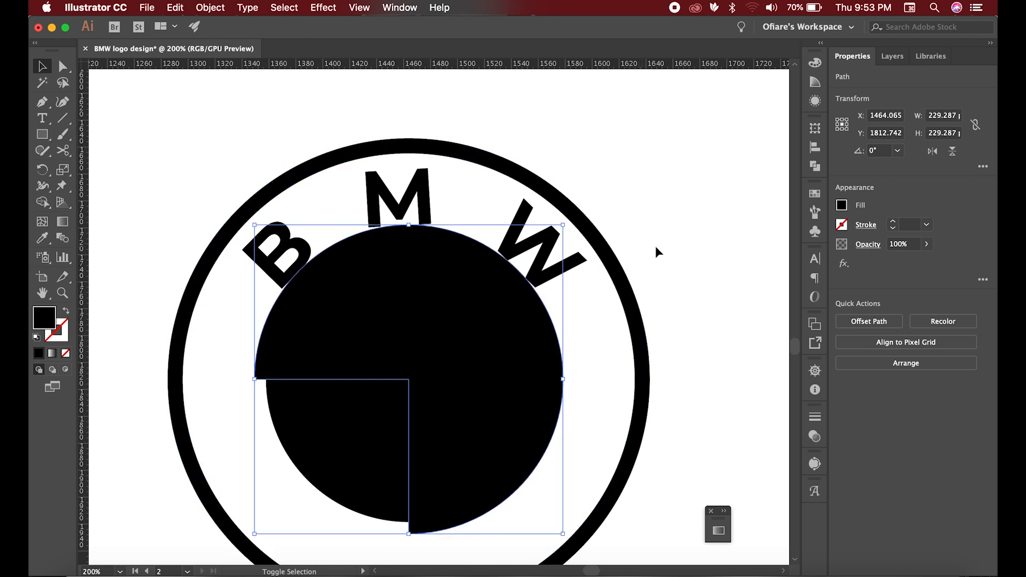
{"action": "left_click", "coordinate": [697, 248]}
{"action": "left_click_drag", "start_coordinate": [488, 410], "coordinate": [511, 460]}
{"action": "key", "text": "super+z"}
- Pull both anchor points of the W's left foot inward so the foot overlaps the enlarged black shape
{"action": "scroll", "coordinate": [513, 291], "scroll_direction": "up", "scroll_amount": 1}
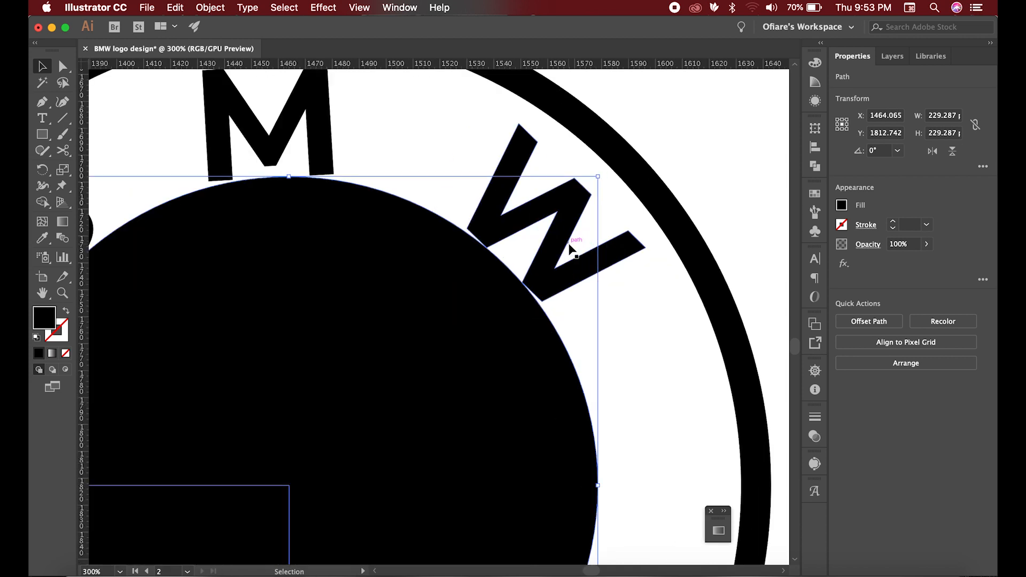
{"action": "scroll", "coordinate": [572, 245], "scroll_direction": "up", "scroll_amount": 2}
{"action": "left_click", "coordinate": [564, 209]}
{"action": "scroll", "coordinate": [582, 222], "scroll_direction": "down", "scroll_amount": 1}
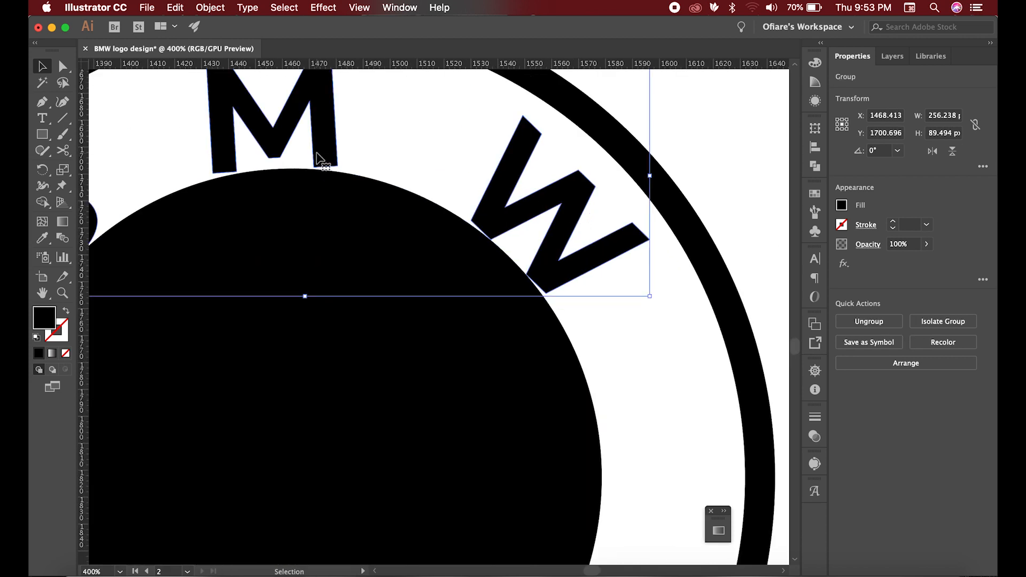
{"action": "scroll", "coordinate": [543, 287], "scroll_direction": "up", "scroll_amount": 1}
{"action": "scroll", "coordinate": [485, 325], "scroll_direction": "down", "scroll_amount": 1}
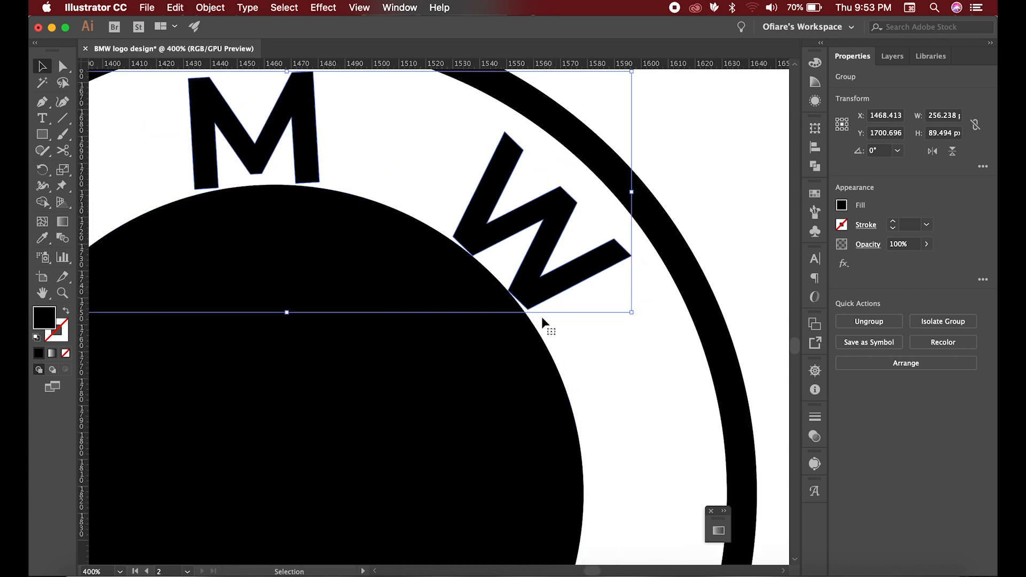
{"action": "key", "text": "a"}
{"action": "left_click", "coordinate": [457, 237]}
{"action": "scroll", "coordinate": [454, 235], "scroll_direction": "up", "scroll_amount": 2}
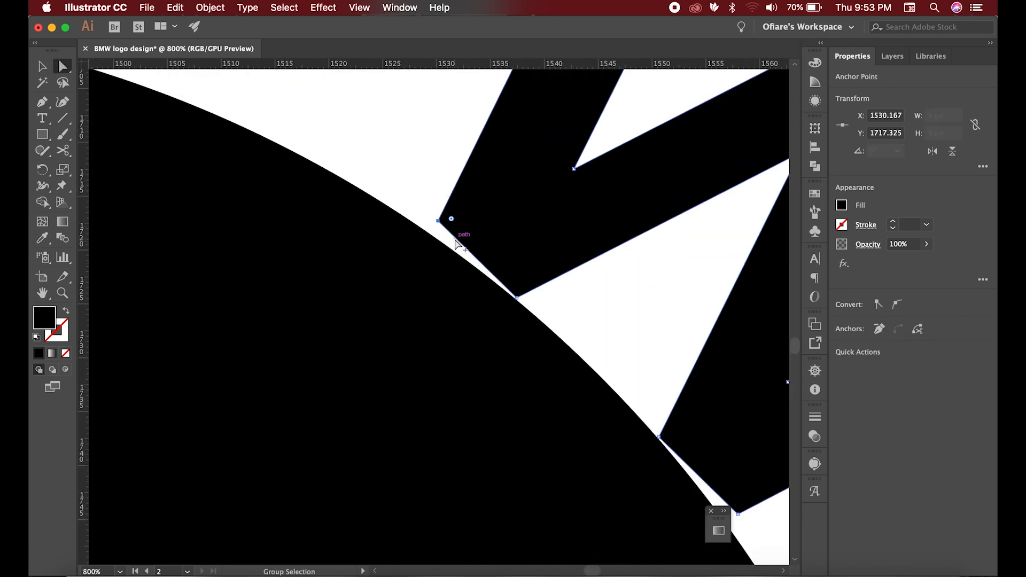
{"action": "left_click_drag", "start_coordinate": [439, 223], "coordinate": [405, 287]}
{"action": "left_click_drag", "start_coordinate": [513, 297], "coordinate": [484, 316]}
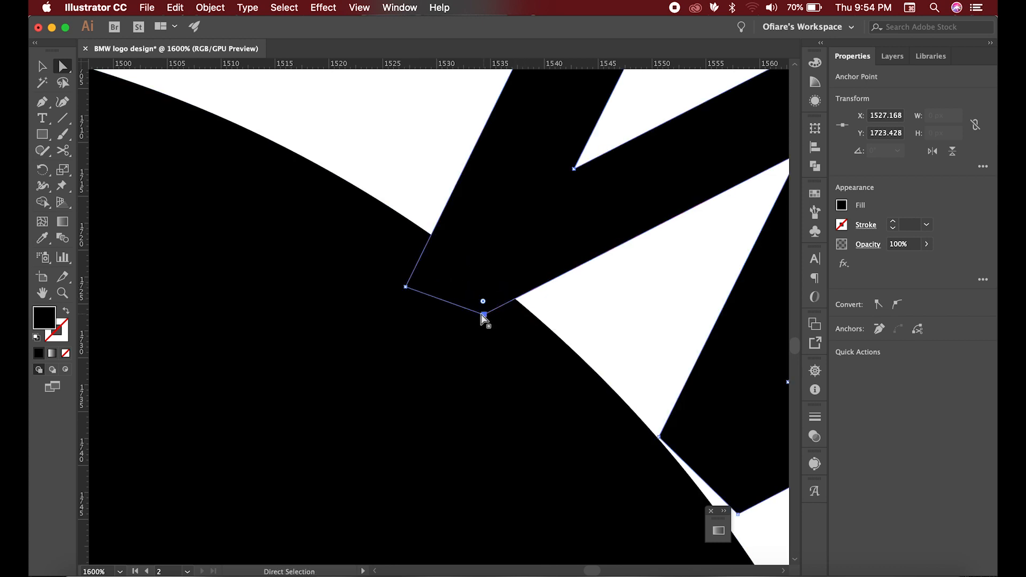
- Pull both anchor points of the W's right foot inward so it overlaps the enlarged black shape
{"action": "scroll", "coordinate": [418, 309], "scroll_direction": "down", "scroll_amount": 2}
{"action": "scroll", "coordinate": [583, 436], "scroll_direction": "up", "scroll_amount": 1}
{"action": "left_click_drag", "start_coordinate": [579, 406], "coordinate": [550, 422]}
{"action": "left_click_drag", "start_coordinate": [518, 344], "coordinate": [507, 370]}
- Extend the bottom anchor points of the M's right leg down into the enlarged black shape
{"action": "scroll", "coordinate": [588, 363], "scroll_direction": "down", "scroll_amount": 3}
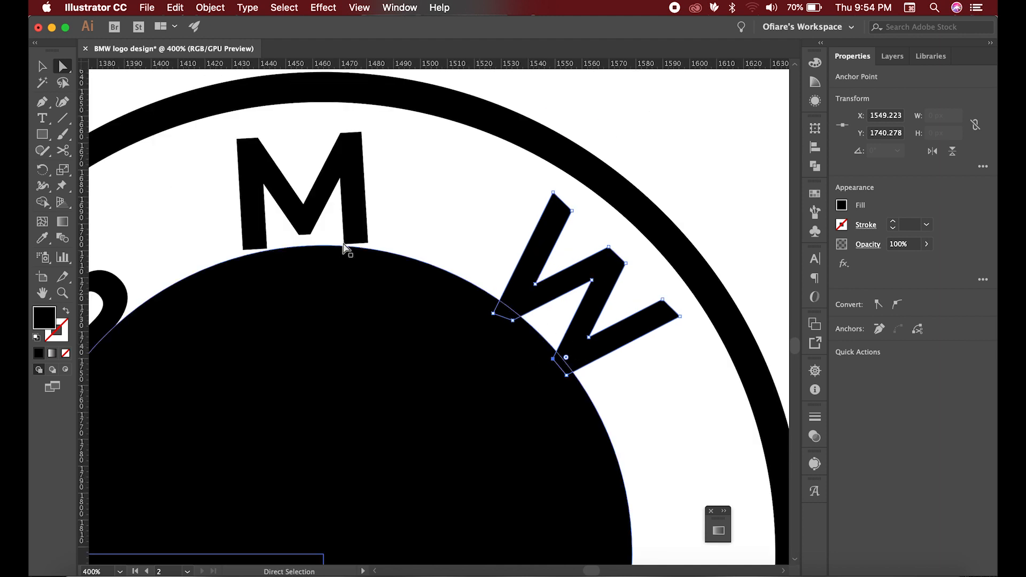
{"action": "scroll", "coordinate": [350, 241], "scroll_direction": "up", "scroll_amount": 1}
{"action": "left_click", "coordinate": [346, 246]}
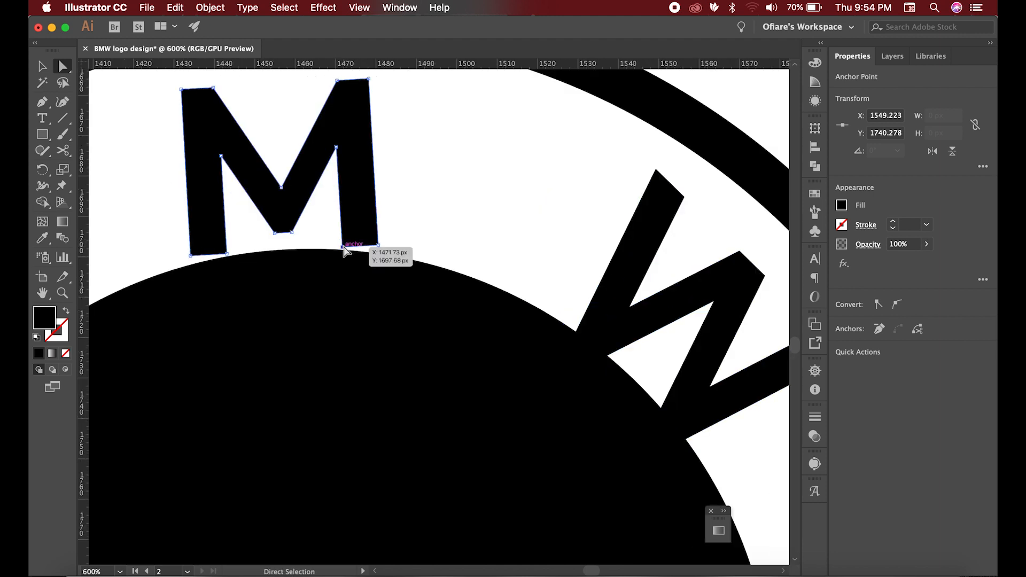
{"action": "left_click", "coordinate": [379, 246]}
{"action": "left_click_drag", "start_coordinate": [381, 248], "coordinate": [382, 278]}
{"action": "key", "text": "super+equal"}
{"action": "key", "text": "super+equal"}
{"action": "left_click_drag", "start_coordinate": [382, 228], "coordinate": [385, 269]}
{"action": "left_click_drag", "start_coordinate": [311, 226], "coordinate": [312, 257]}
- Extend the bottom of the M's left leg down into the enlarged black shape
{"action": "key", "text": "super+minus"}
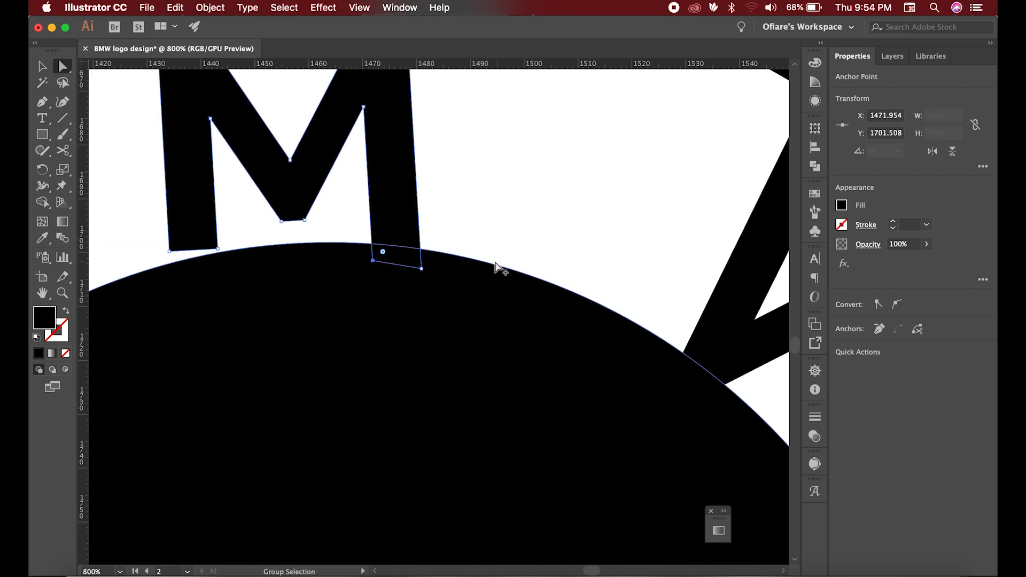
{"action": "left_click_drag", "start_coordinate": [223, 251], "coordinate": [174, 291]}
{"action": "key", "text": "super+minus"}
{"action": "key", "text": "super+minus"}
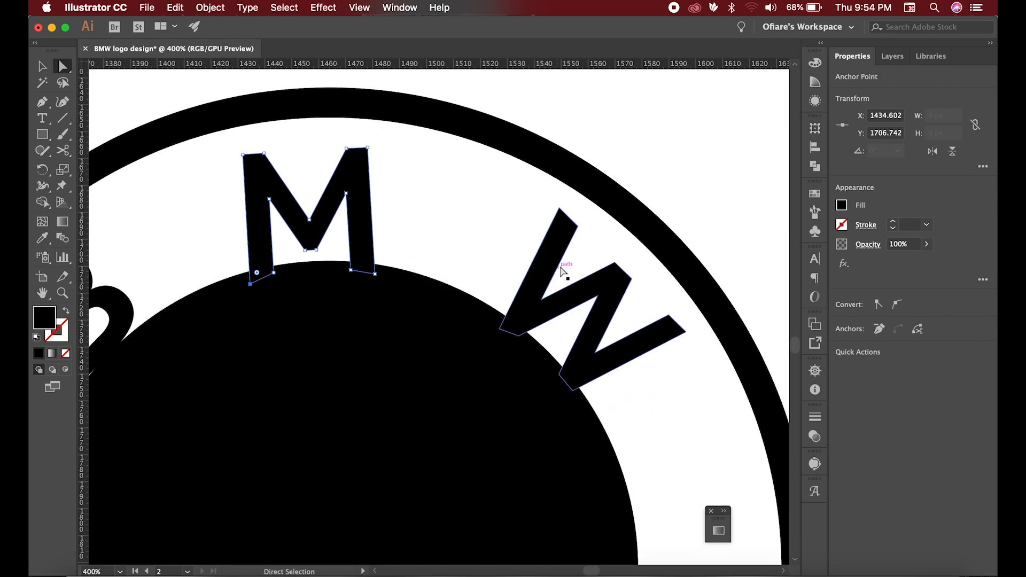
- Select the BMW letters with the enlarged black shape and remove the shape's area outside the letters using Shape Builder
{"action": "key", "text": "v"}
{"action": "key", "text": "super+minus"}
{"action": "left_click", "coordinate": [590, 409]}
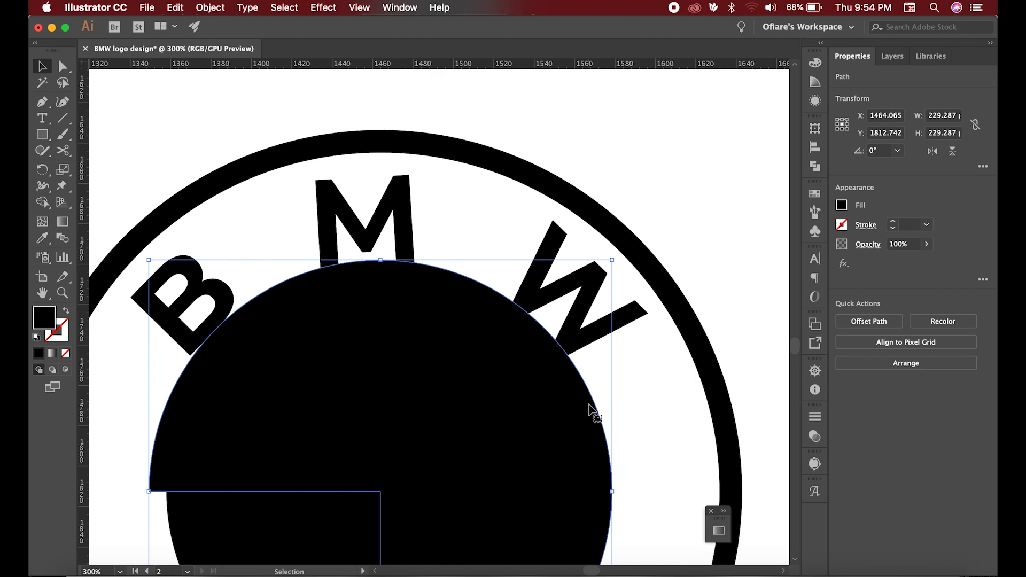
{"action": "left_click", "coordinate": [561, 296]}
{"action": "left_click", "coordinate": [467, 417], "text": "shift"}
{"action": "key", "text": "shift+m"}
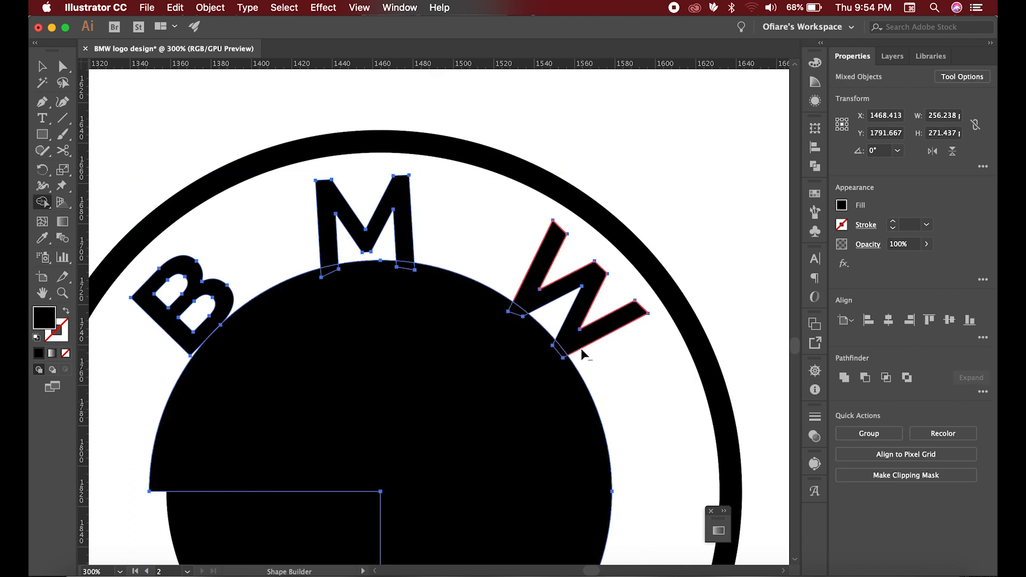
{"action": "scroll", "coordinate": [582, 350], "scroll_direction": "up", "scroll_amount": 2}
{"action": "left_click", "coordinate": [540, 355], "text": "alt"}
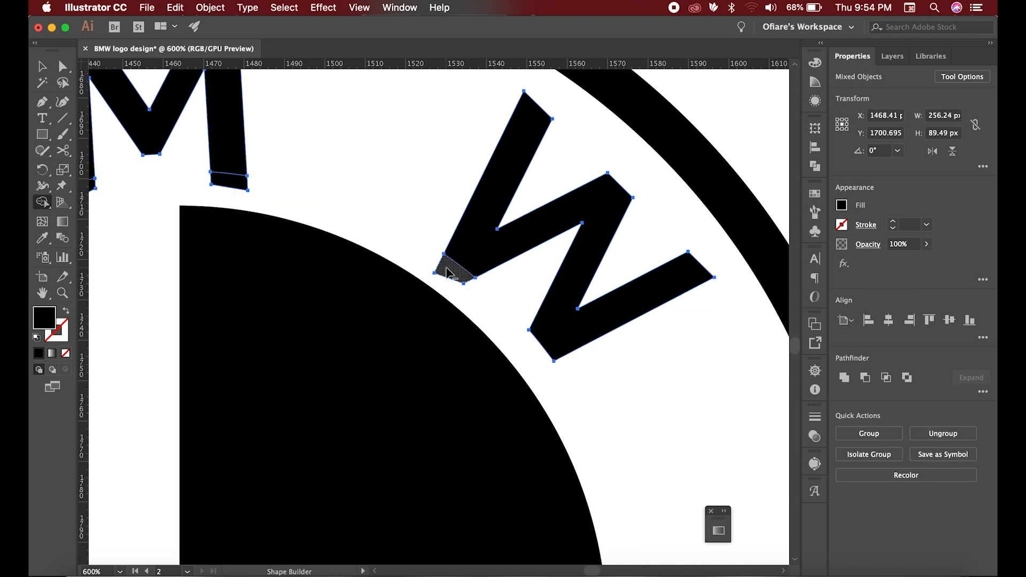
- Cut the overlapping foot pieces off the M's legs with Shape Builder so they follow the inner circle's curve
{"action": "scroll", "coordinate": [464, 268], "scroll_direction": "down", "scroll_amount": 2}
{"action": "scroll", "coordinate": [265, 225], "scroll_direction": "up", "scroll_amount": 3}
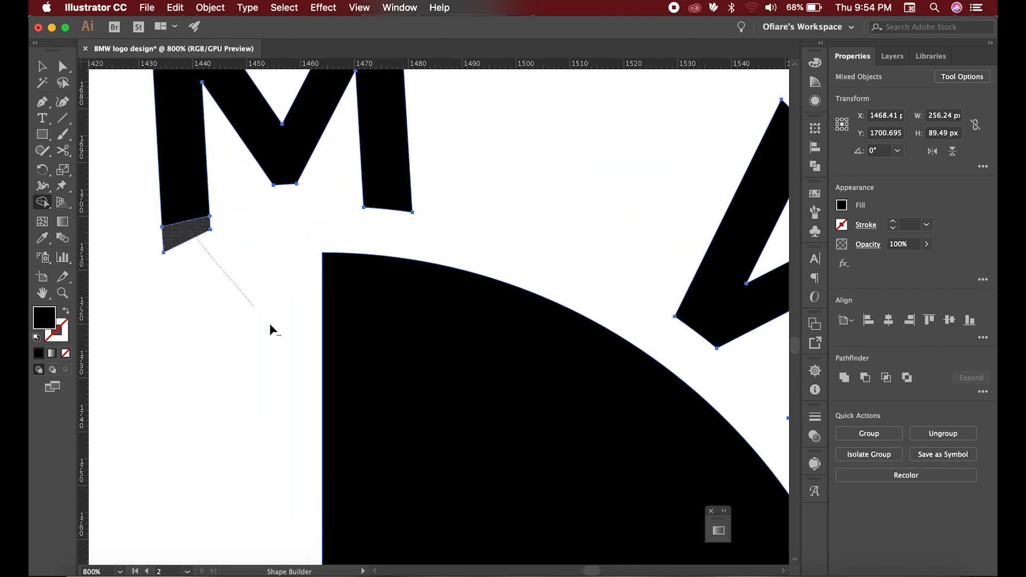
{"action": "left_click_drag", "start_coordinate": [254, 313], "coordinate": [256, 315]}
{"action": "scroll", "coordinate": [332, 214], "scroll_direction": "down", "scroll_amount": 4}
{"action": "key", "text": "v"}
{"action": "left_click", "coordinate": [643, 337]}
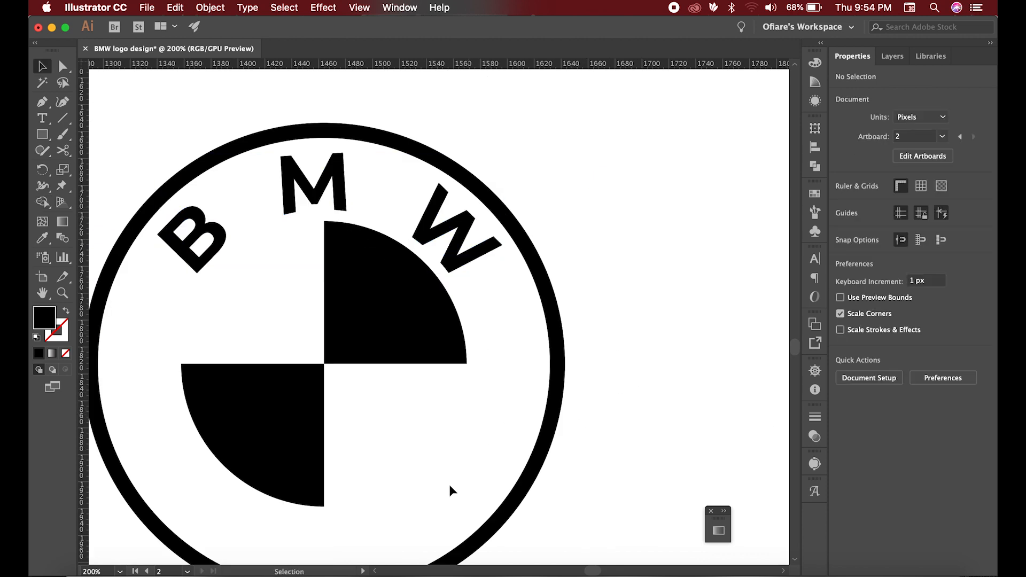
- Unite a copy of the four inner quadrants into one black circle and enlarge it from its centre to about 311 px
{"action": "left_click_drag", "start_coordinate": [221, 291], "coordinate": [221, 291]}
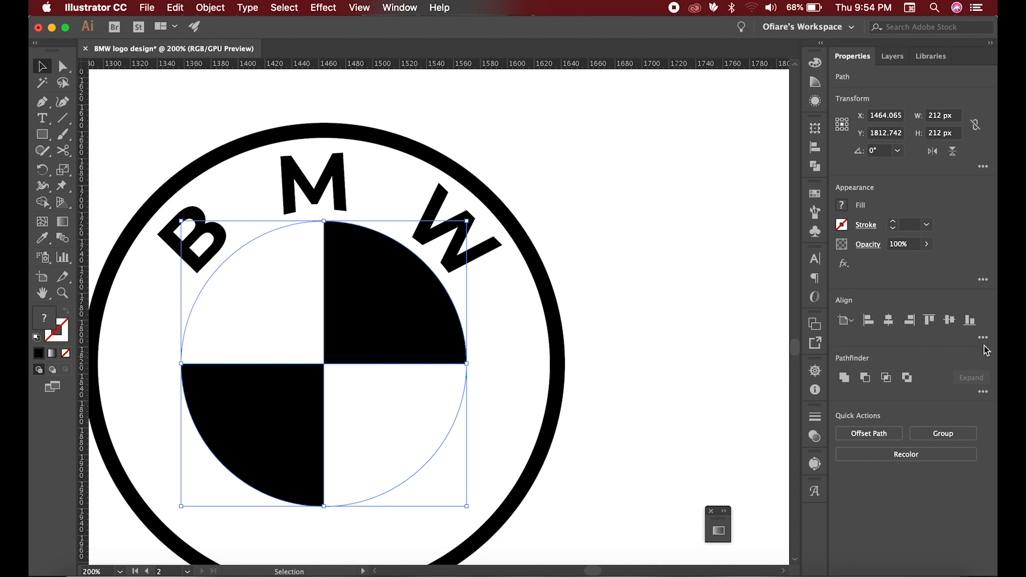
{"action": "left_click", "coordinate": [843, 378]}
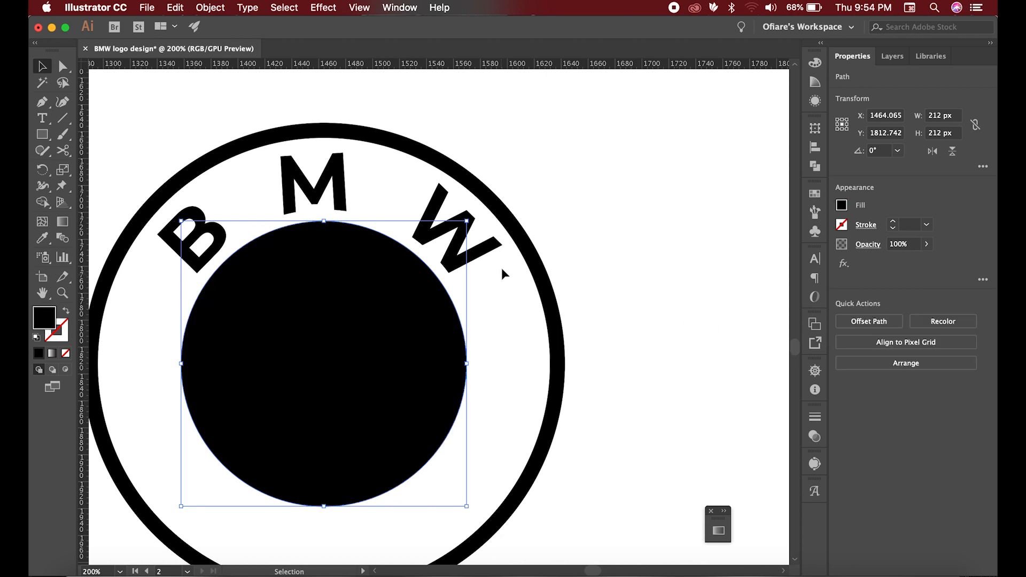
{"action": "left_click_drag", "start_coordinate": [468, 220], "coordinate": [535, 125]}
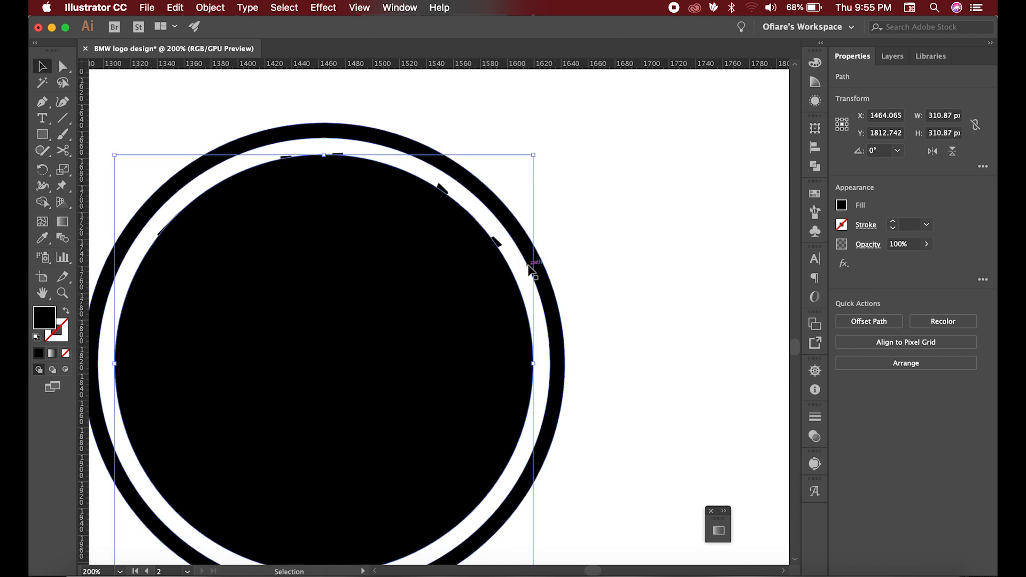
{"action": "left_click", "coordinate": [595, 230]}
- Select the letters with the enlarged circle and cut off the W's tips protruding beyond it using Shape Builder
{"action": "left_click", "coordinate": [504, 262]}
{"action": "scroll", "coordinate": [499, 236], "scroll_direction": "up", "scroll_amount": 1}
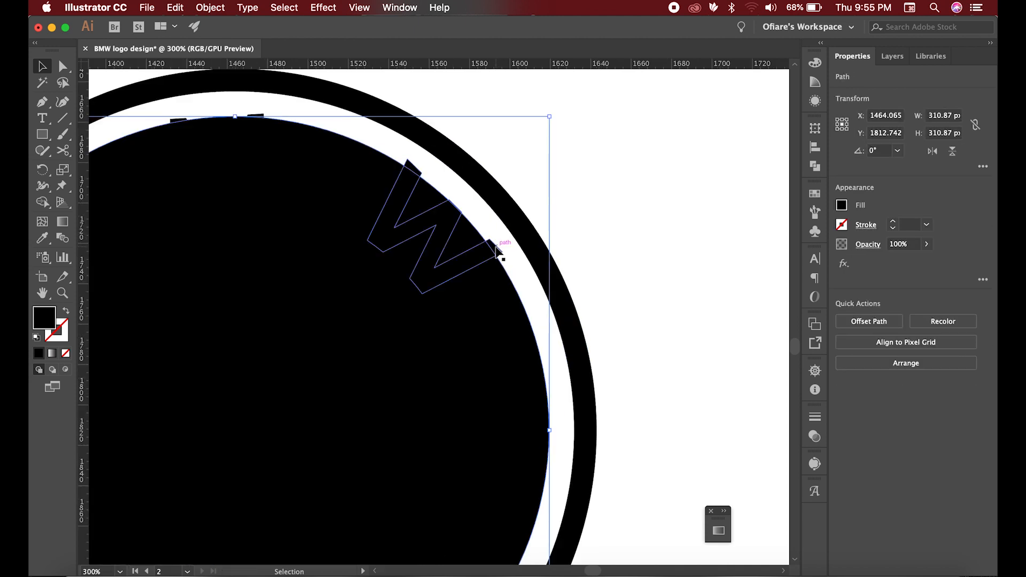
{"action": "left_click", "coordinate": [497, 248]}
{"action": "left_click", "coordinate": [471, 374], "text": "shift"}
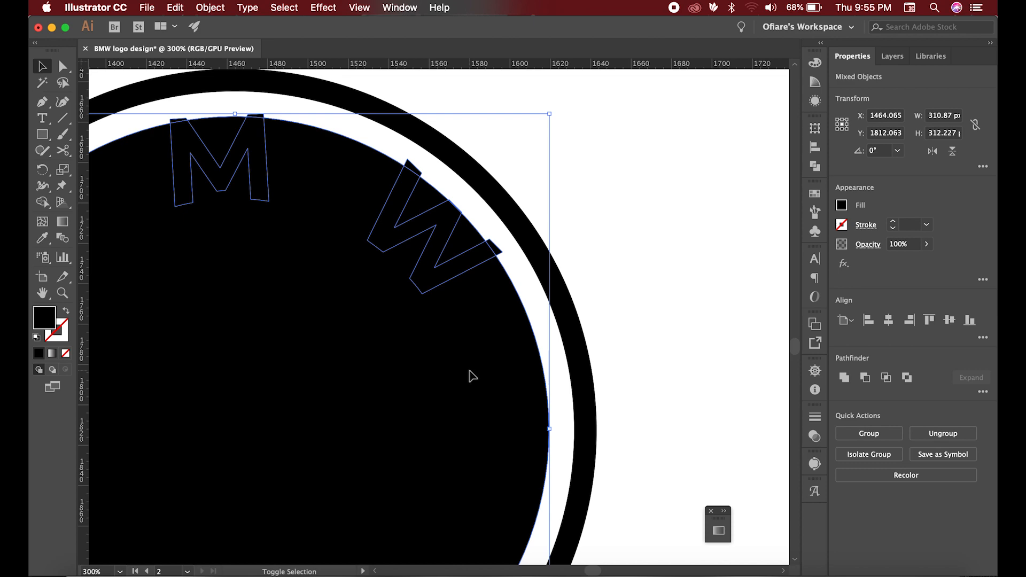
{"action": "key", "text": "shift+m"}
{"action": "scroll", "coordinate": [510, 246], "scroll_direction": "up", "scroll_amount": 4}
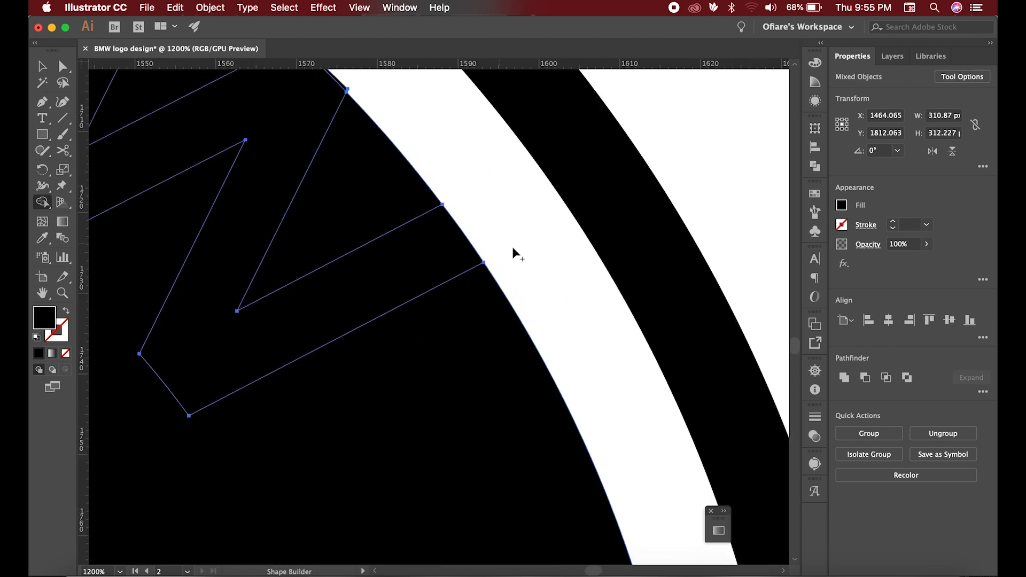
{"action": "scroll", "coordinate": [321, 103], "scroll_direction": "up", "scroll_amount": 4}
{"action": "scroll", "coordinate": [540, 291], "scroll_direction": "down", "scroll_amount": 6}
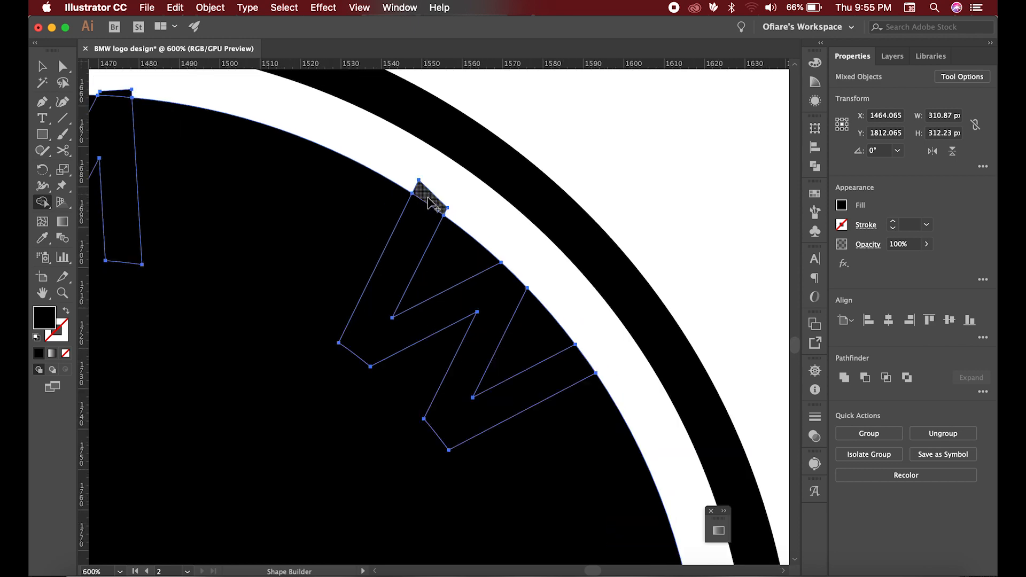
- Cut off the M's top pieces protruding beyond the enlarged circle with Shape Builder and delete the circle
{"action": "scroll", "coordinate": [511, 241], "scroll_direction": "down", "scroll_amount": 3}
{"action": "scroll", "coordinate": [332, 182], "scroll_direction": "up", "scroll_amount": 5}
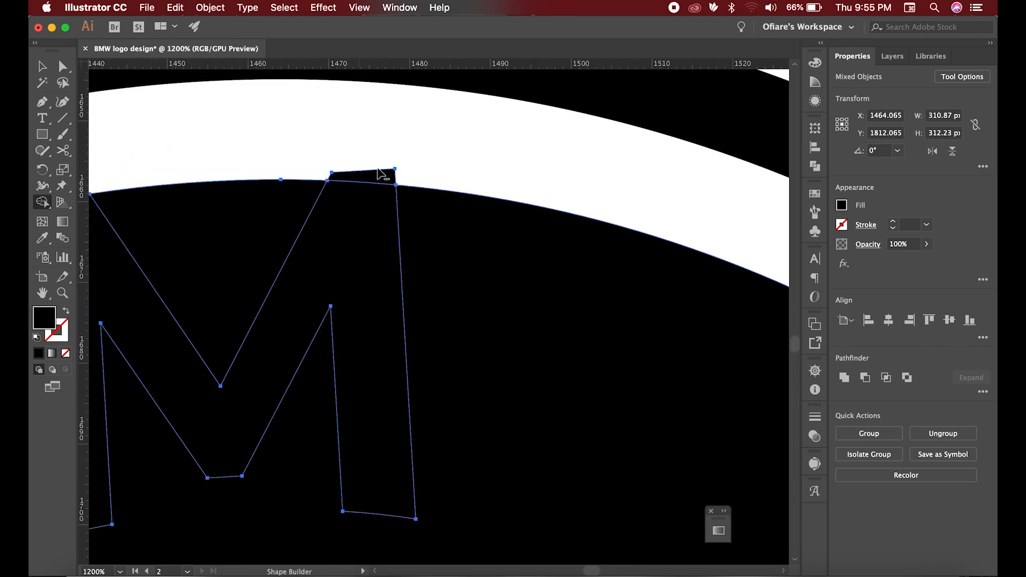
{"action": "scroll", "coordinate": [547, 201], "scroll_direction": "down", "scroll_amount": 2}
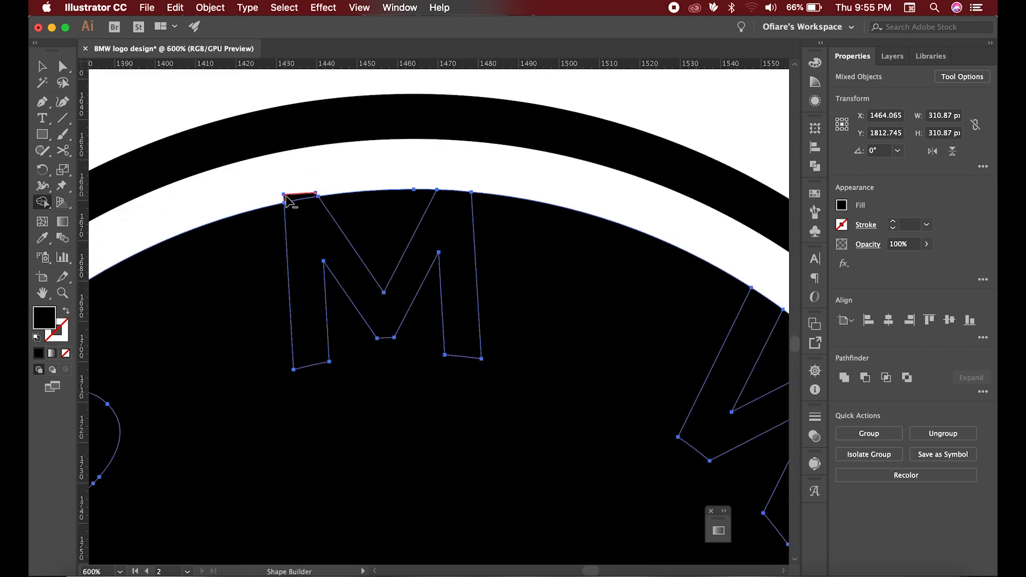
{"action": "scroll", "coordinate": [291, 197], "scroll_direction": "up", "scroll_amount": 4}
{"action": "scroll", "coordinate": [465, 218], "scroll_direction": "down", "scroll_amount": 4}
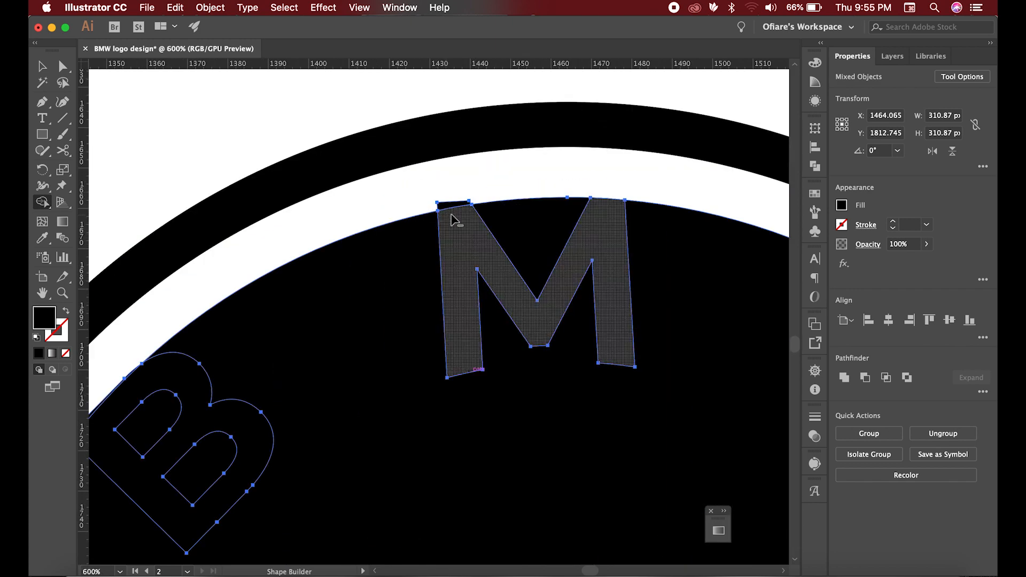
{"action": "scroll", "coordinate": [451, 219], "scroll_direction": "up", "scroll_amount": 3}
{"action": "scroll", "coordinate": [475, 180], "scroll_direction": "down", "scroll_amount": 5}
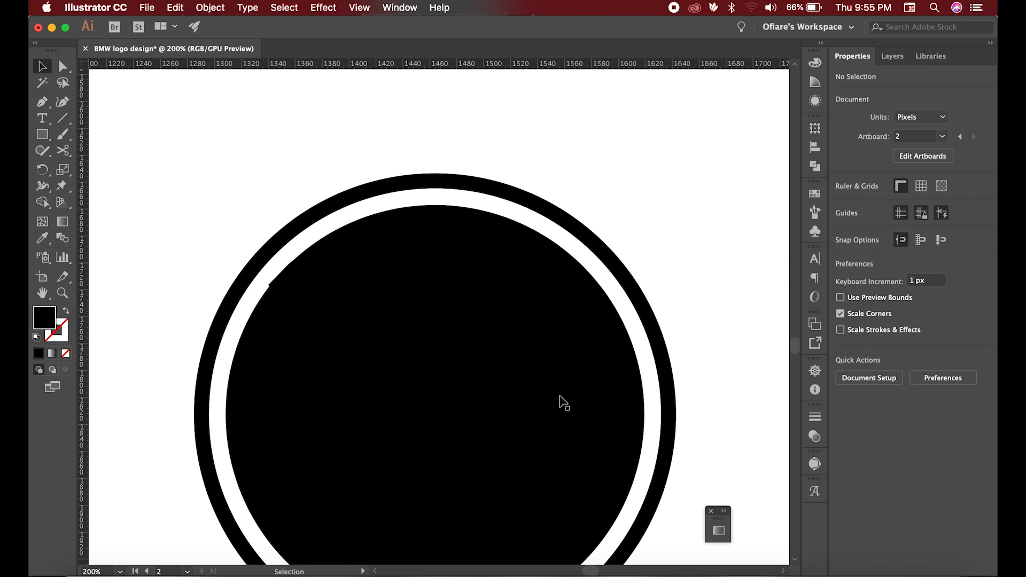
{"action": "left_click", "coordinate": [544, 425]}
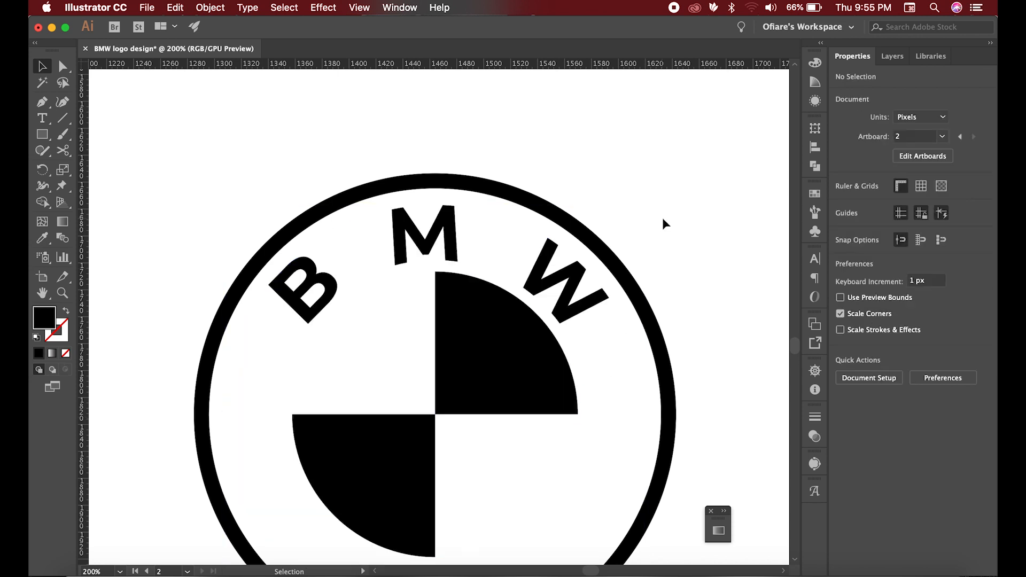
{"action": "scroll", "coordinate": [455, 224], "scroll_direction": "down", "scroll_amount": 2}
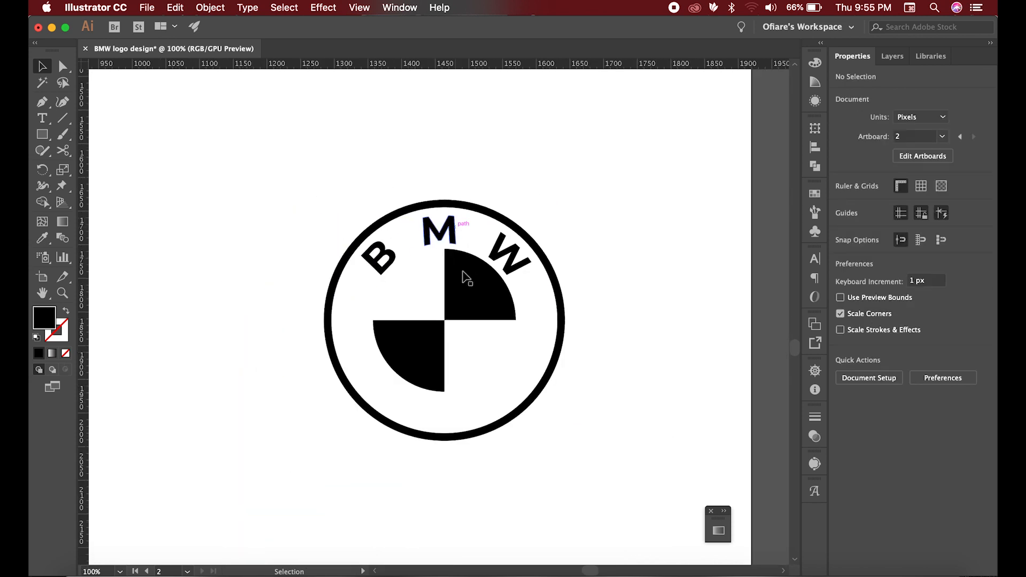
{"action": "left_click", "coordinate": [416, 287]}
{"action": "left_click", "coordinate": [645, 255]}
{"action": "scroll", "coordinate": [645, 255], "scroll_direction": "down", "scroll_amount": 1}
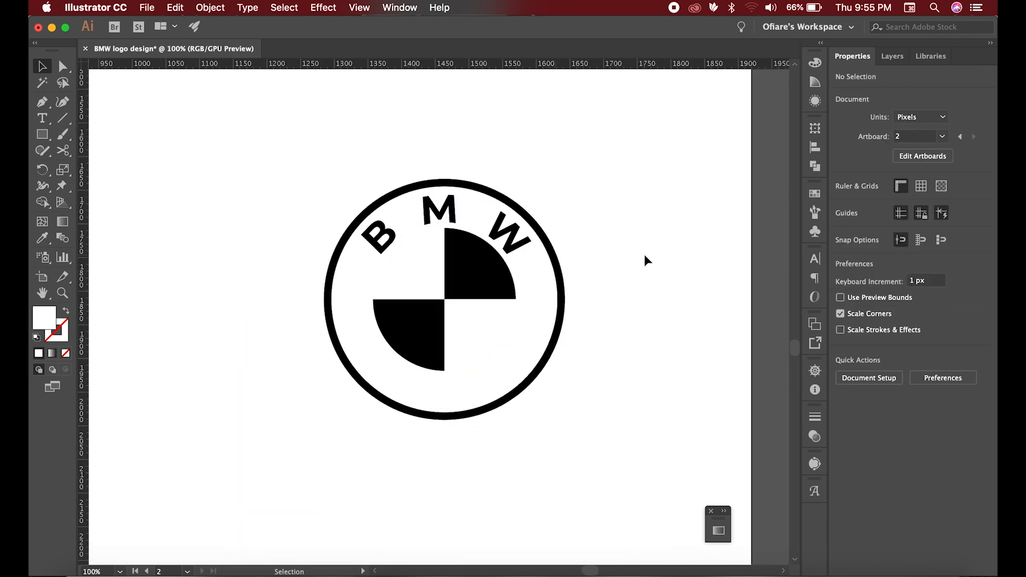
- Recolor the logo's two black quadrants with the blue sampled from the reference logo on the upper artboard
{"action": "left_click", "coordinate": [481, 276]}
{"action": "left_click", "coordinate": [427, 347], "text": "shift"}
{"action": "scroll", "coordinate": [649, 305], "scroll_direction": "down", "scroll_amount": 2}
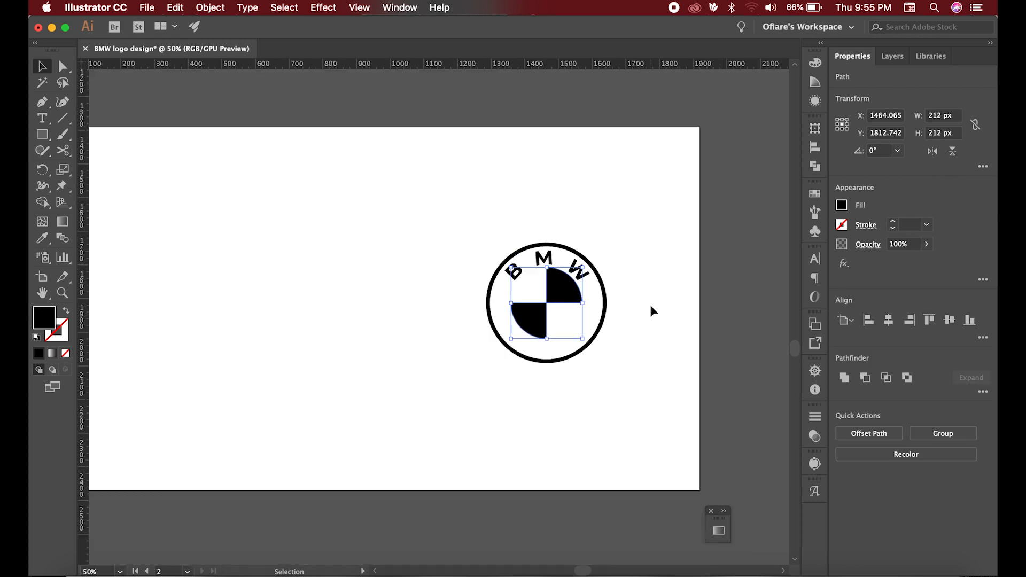
{"action": "scroll", "coordinate": [645, 304], "scroll_direction": "up", "scroll_amount": 1}
{"action": "key", "text": "i"}
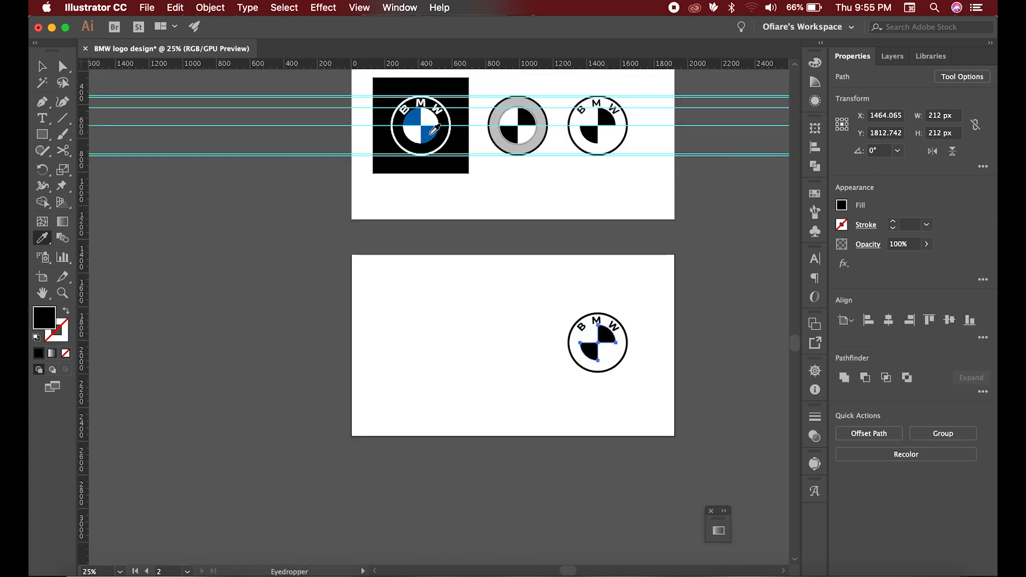
{"action": "left_click", "coordinate": [434, 128]}
{"action": "scroll", "coordinate": [667, 380], "scroll_direction": "up", "scroll_amount": 1}
{"action": "key", "text": "v"}
{"action": "left_click", "coordinate": [618, 410]}
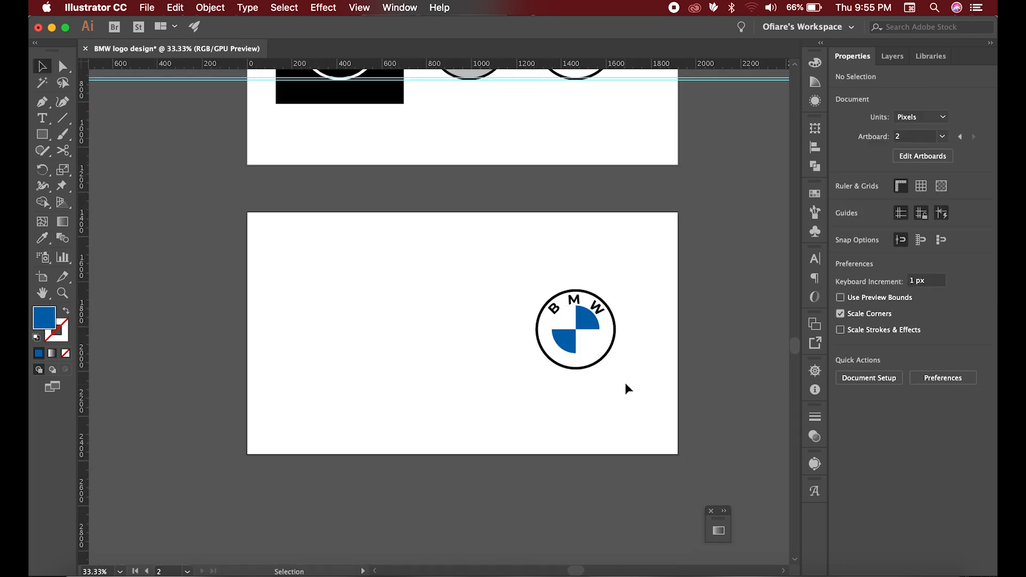
- Draw a rectangle about 915 x 1080 px over the lower artboard's empty side and fill it with the reference's black
{"action": "scroll", "coordinate": [625, 383], "scroll_direction": "up", "scroll_amount": 1}
{"action": "left_click", "coordinate": [38, 135]}
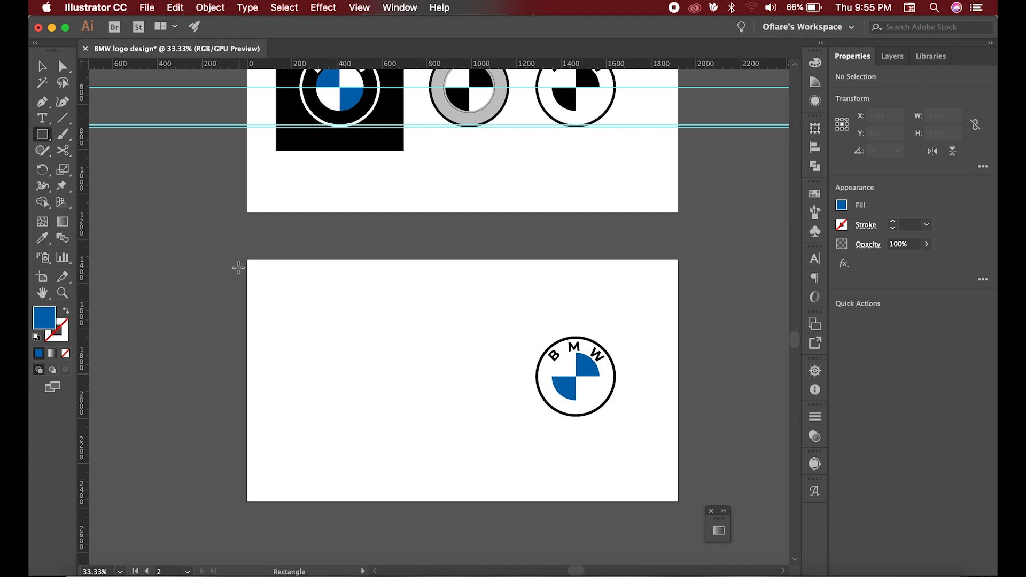
{"action": "left_click_drag", "start_coordinate": [247, 260], "coordinate": [453, 502]}
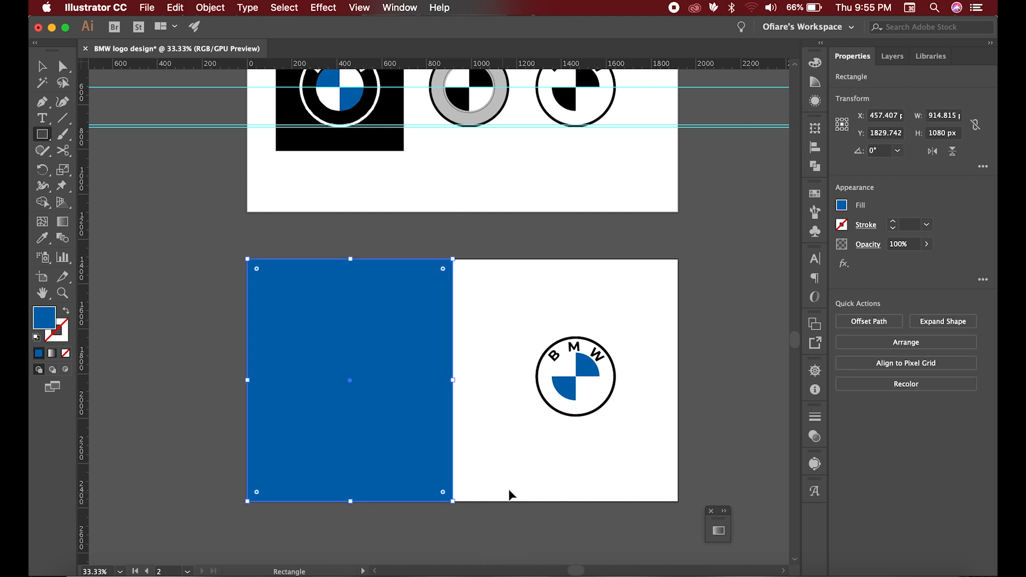
{"action": "key", "text": "v"}
{"action": "key", "text": "i"}
{"action": "left_click", "coordinate": [377, 138]}
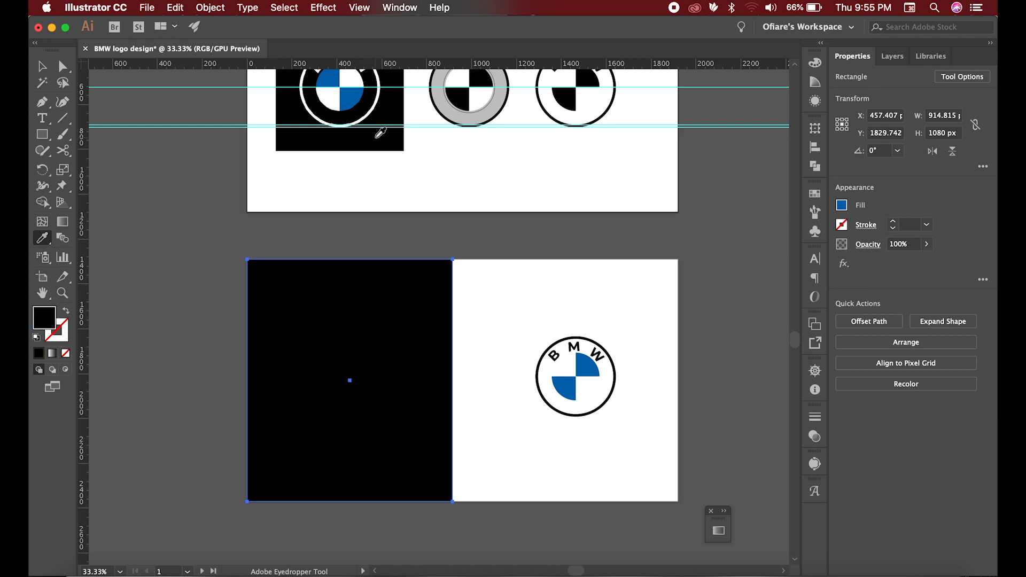
- Place a copy of the logo horizontally centred on the black rectangle and send the rectangle to the back
{"action": "key", "text": "v"}
{"action": "left_click_drag", "start_coordinate": [578, 447], "coordinate": [668, 476]}
{"action": "left_click", "coordinate": [509, 306]}
{"action": "left_click_drag", "start_coordinate": [591, 390], "coordinate": [363, 388]}
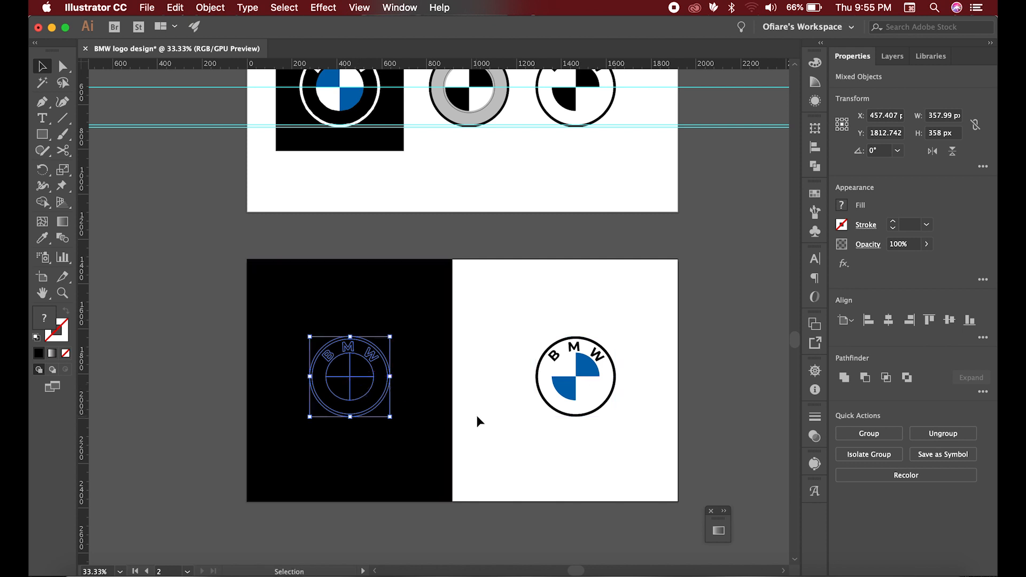
{"action": "left_click", "coordinate": [514, 459]}
{"action": "left_click", "coordinate": [404, 460]}
{"action": "key", "text": "super+shift+bracketleft"}
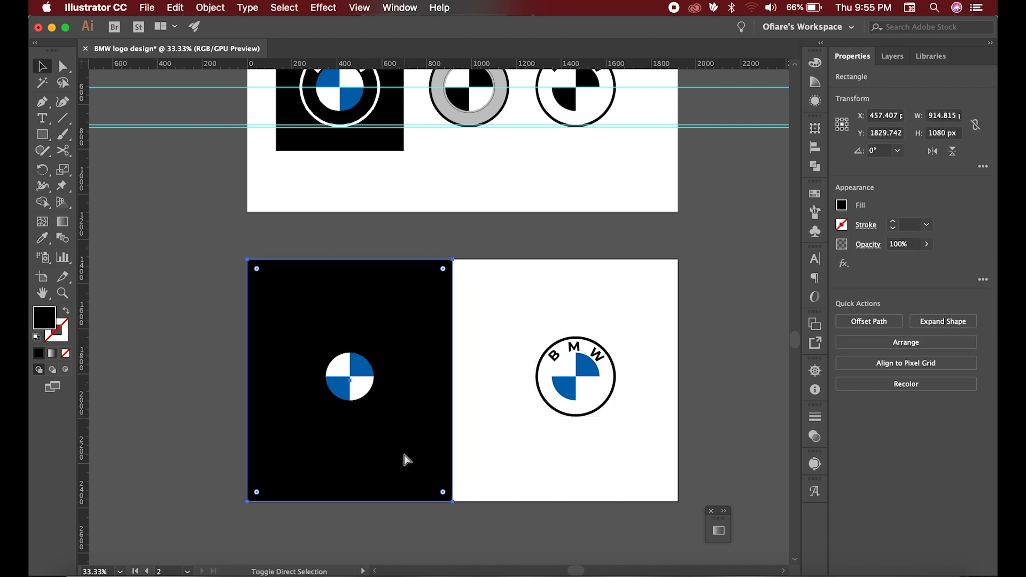
{"action": "left_click", "coordinate": [515, 457]}
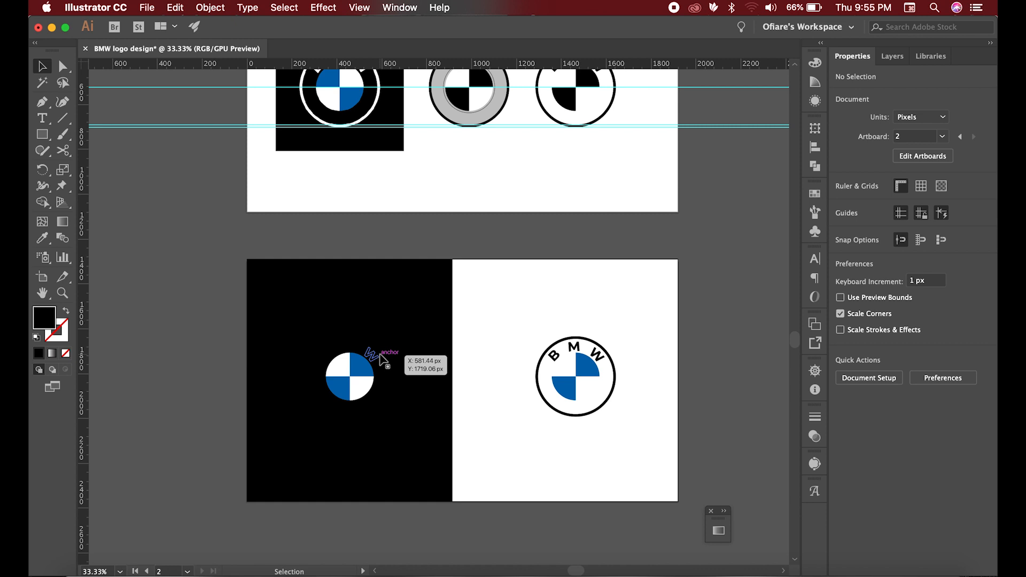
- Recolor the copied logo's BMW letters and outer ring white on the black rectangle
{"action": "left_click", "coordinate": [369, 356]}
{"action": "left_click", "coordinate": [389, 382], "text": "shift"}
{"action": "key", "text": "i"}
{"action": "left_click", "coordinate": [525, 306]}
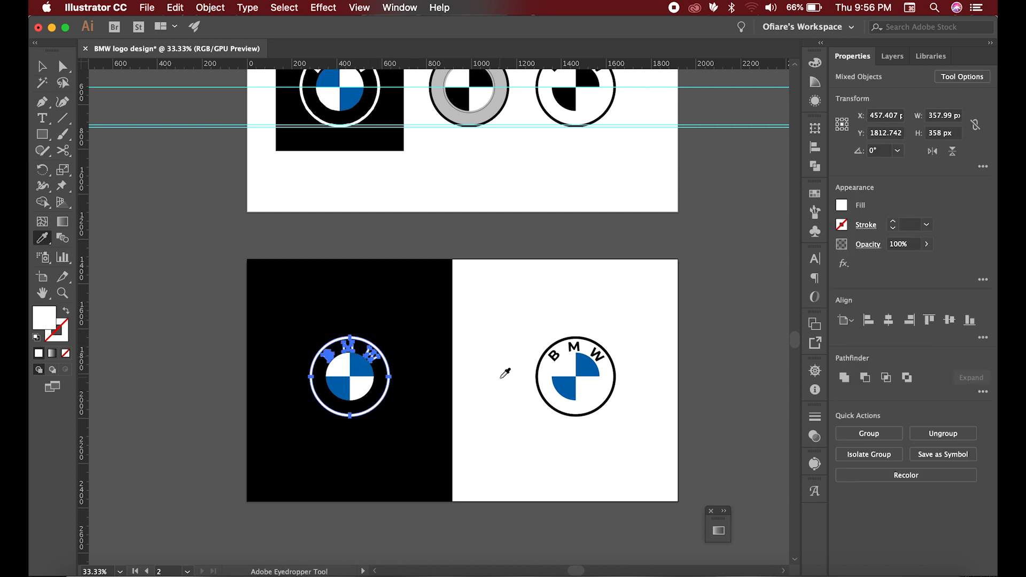
{"action": "key", "text": "v"}
{"action": "left_click", "coordinate": [506, 342]}
- Examine the finished logo versions up close and compare them with the reference artwork on the upper artboard
{"action": "scroll", "coordinate": [505, 342], "scroll_direction": "up", "scroll_amount": 5}
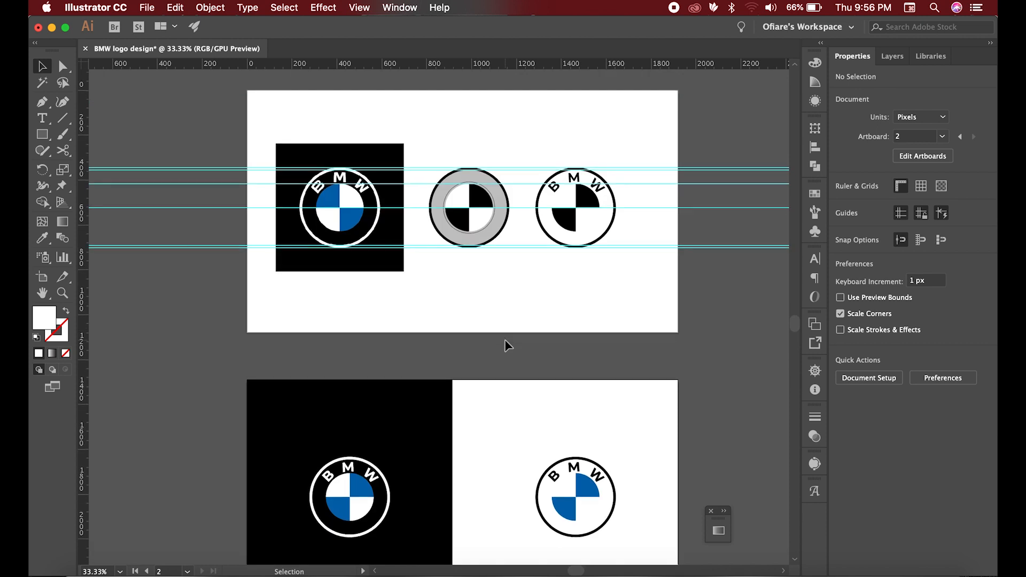
{"action": "scroll", "coordinate": [506, 342], "scroll_direction": "down", "scroll_amount": 5}
{"action": "scroll", "coordinate": [370, 397], "scroll_direction": "up", "scroll_amount": 3}
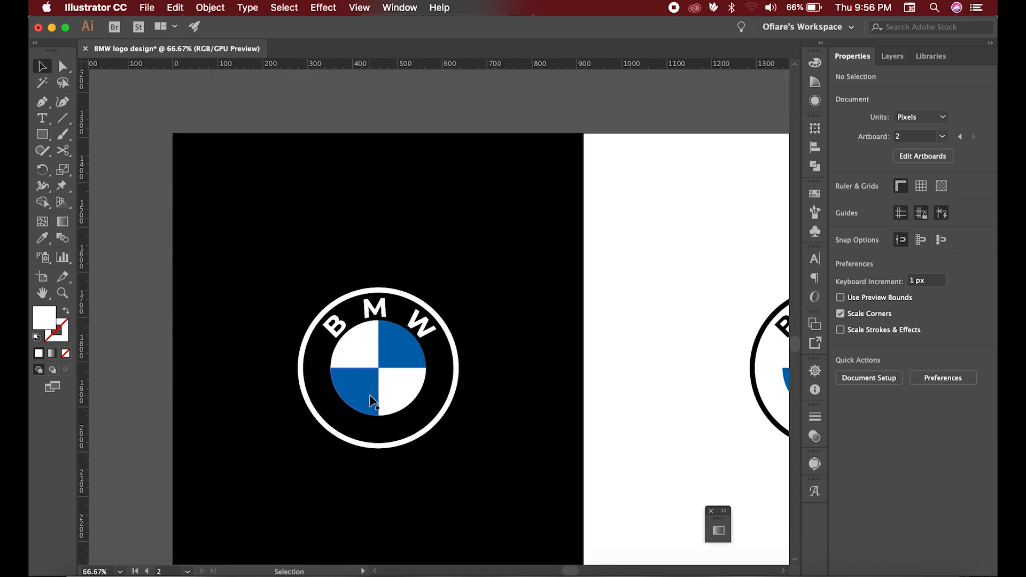
{"action": "scroll", "coordinate": [370, 397], "scroll_direction": "up", "scroll_amount": 1}
{"action": "scroll", "coordinate": [315, 475], "scroll_direction": "up", "scroll_amount": 1}
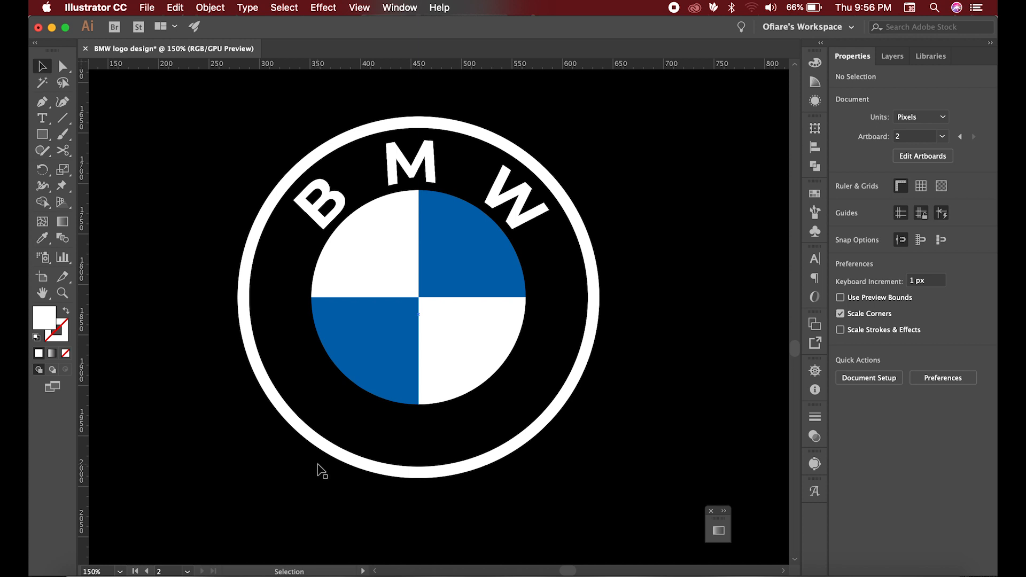
{"action": "scroll", "coordinate": [318, 465], "scroll_direction": "down", "scroll_amount": 2}
{"action": "key", "text": "super+Tab"}
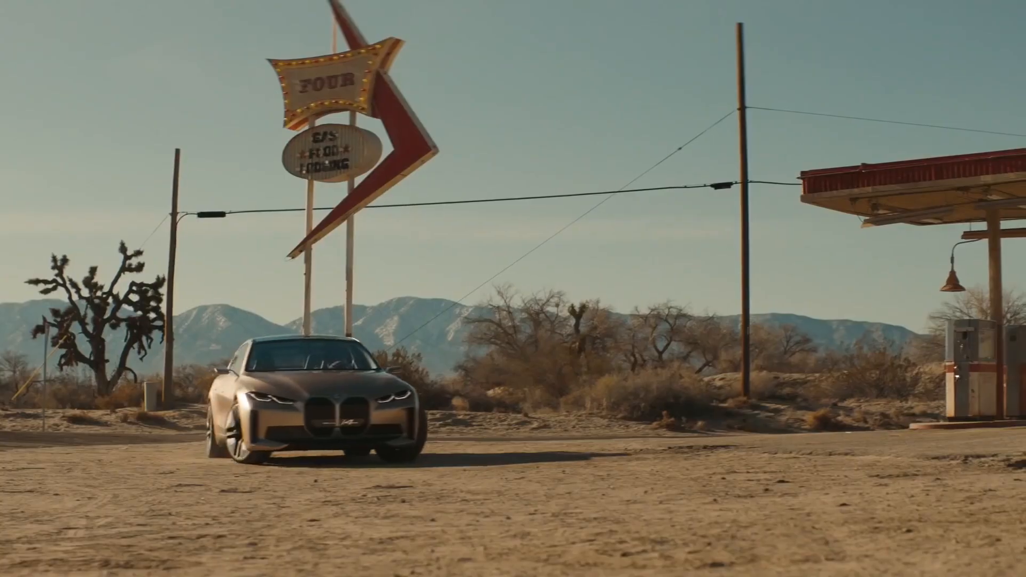